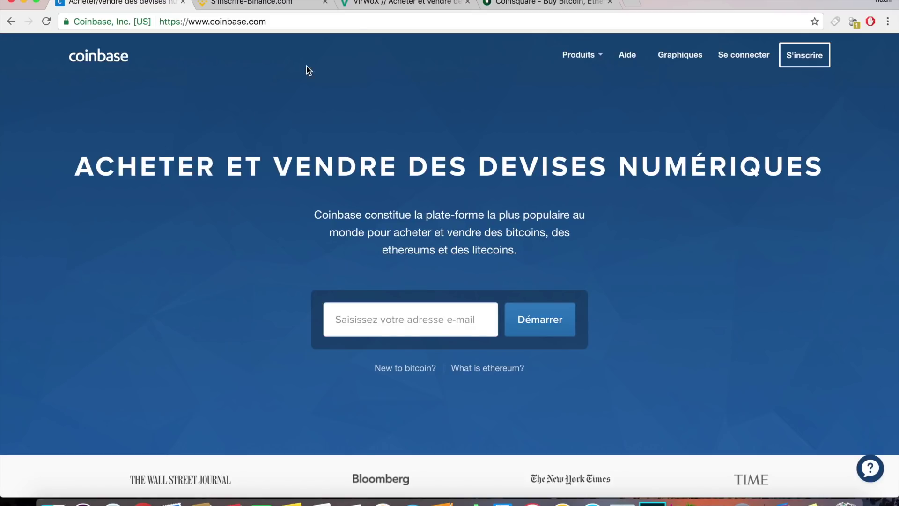
Bring up the VirWoX exchange homepage with its OM¢ shop and current exchange rates
click(361, 4)
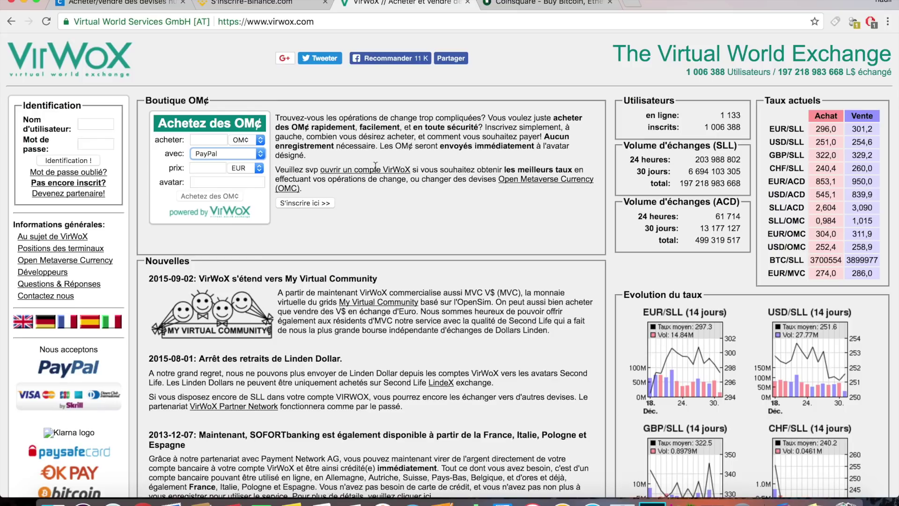
Browse the Coinsquare homepage, then return to the Coinbase homepage
click(529, 3)
scroll(210, 161, down, 10)
scroll(209, 161, down, 4)
scroll(210, 161, up, 20)
scroll(210, 162, down, 20)
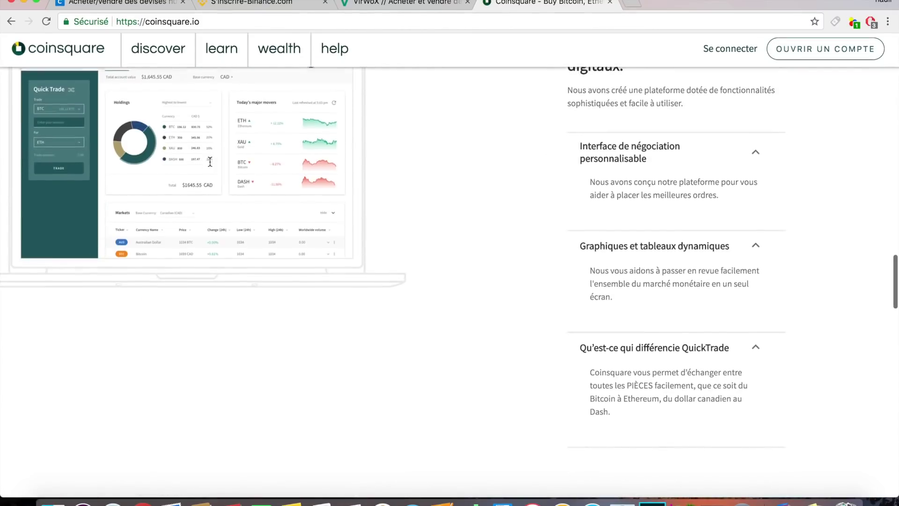
scroll(209, 161, up, 20)
scroll(209, 161, up, 10)
scroll(209, 161, down, 12)
scroll(209, 161, down, 15)
scroll(313, 338, down, 5)
scroll(314, 338, up, 15)
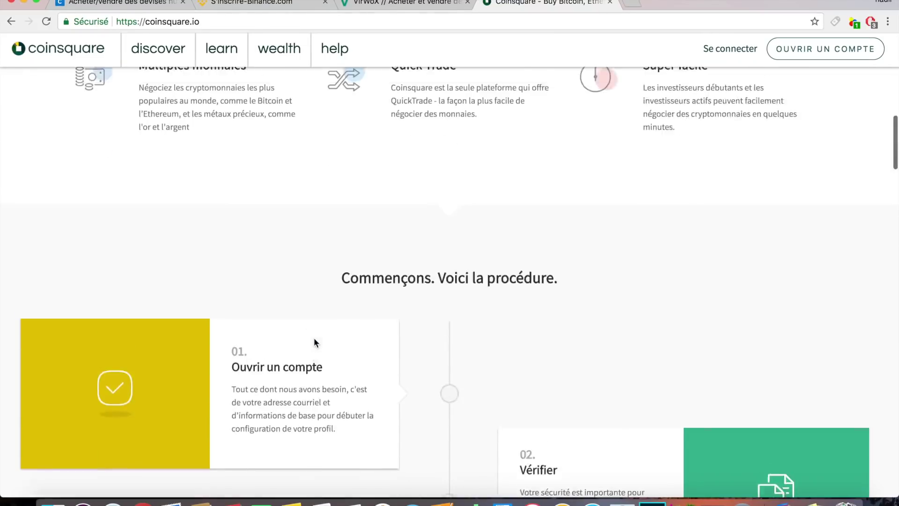
scroll(313, 338, up, 10)
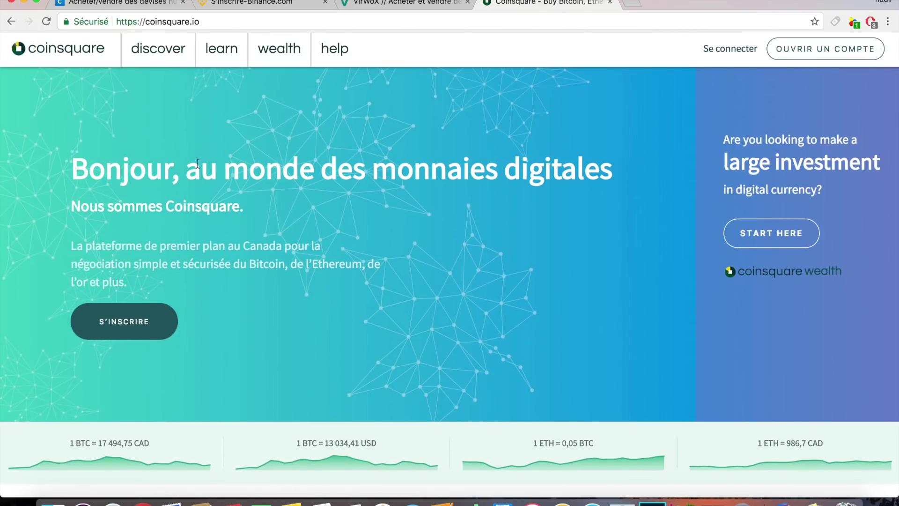
click(115, 4)
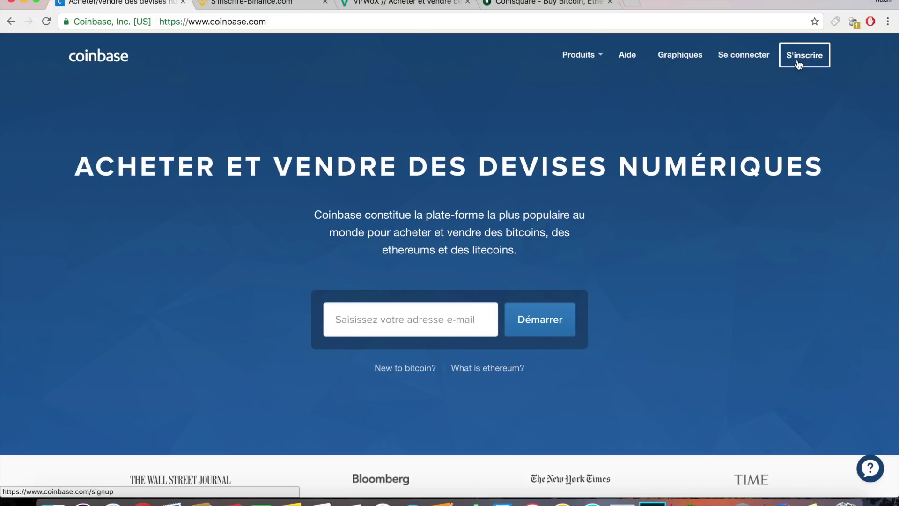
View the Coinbase sign-up form, then go to the dashboard showing Bitcoin at 10 931,35 €
click(799, 64)
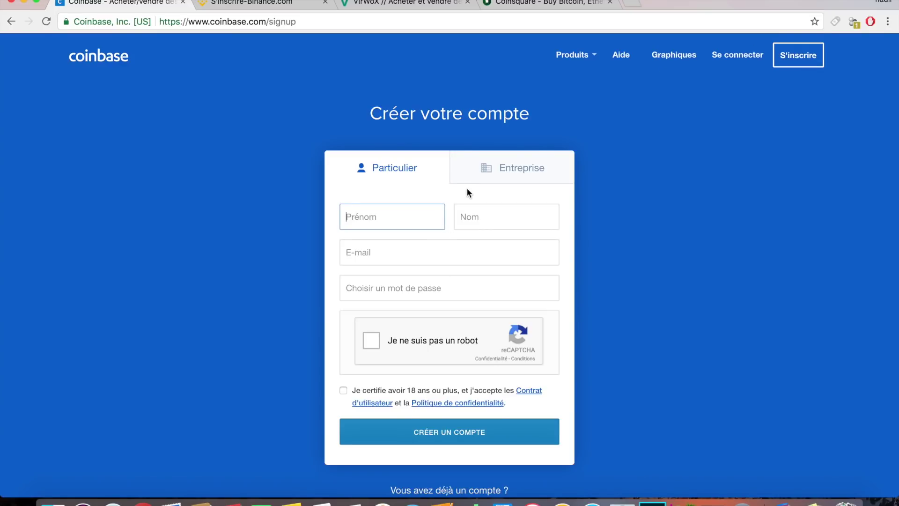
scroll(468, 192, down, 1)
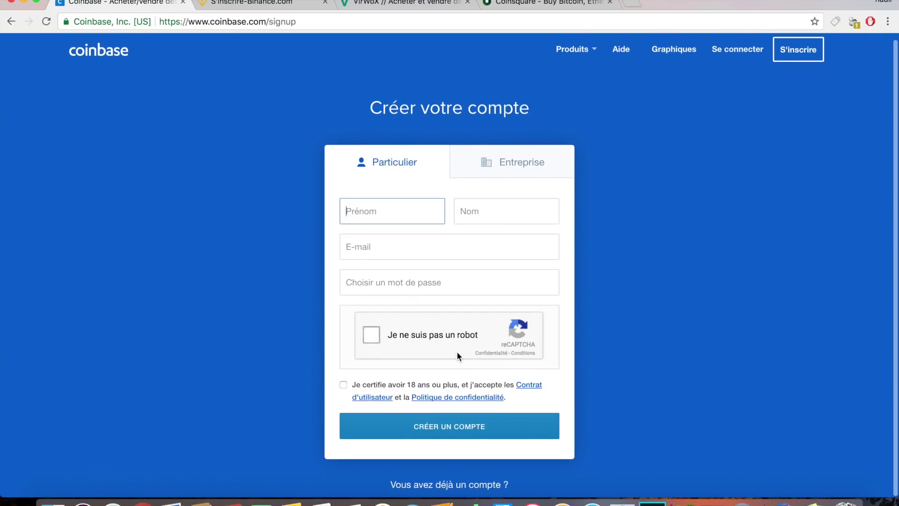
scroll(457, 351, down, 2)
scroll(497, 257, up, 3)
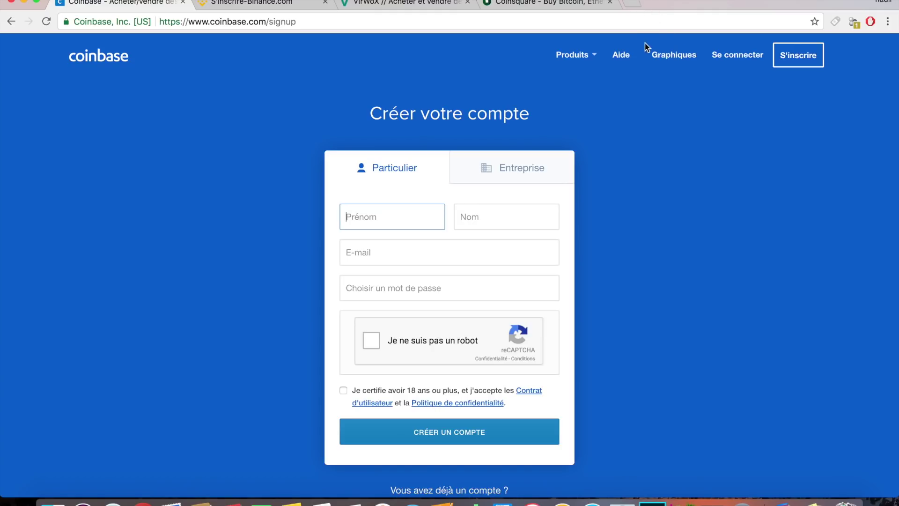
click(122, 61)
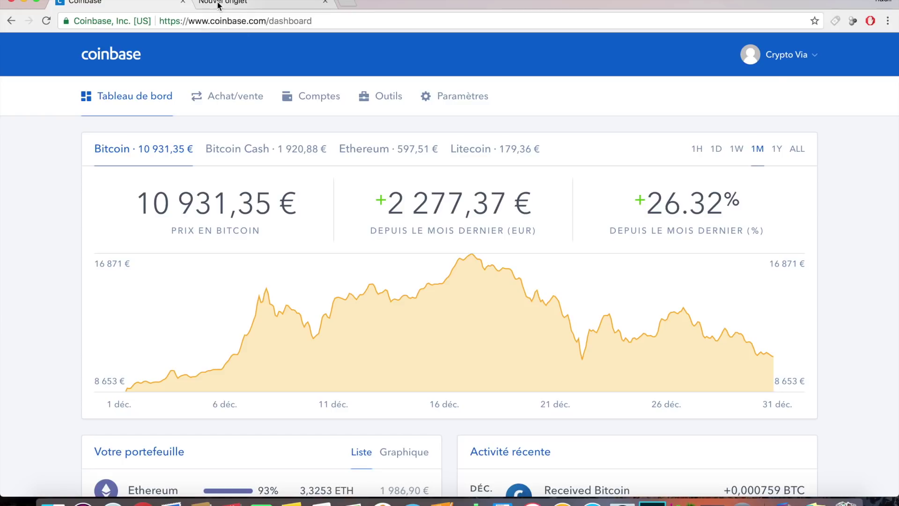
Search Google for binance and follow CoinMarketCap's link to binance.com
click(217, 5)
click(431, 255)
text(binace)
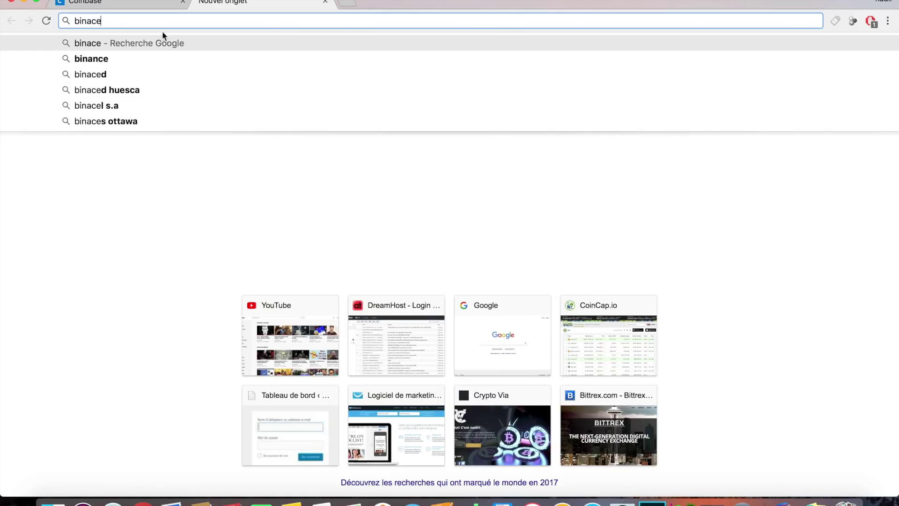
click(123, 55)
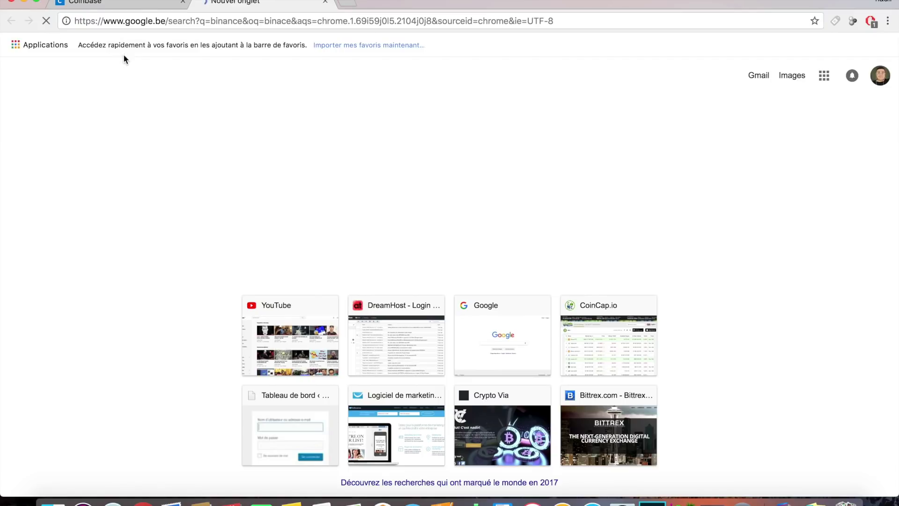
click(184, 222)
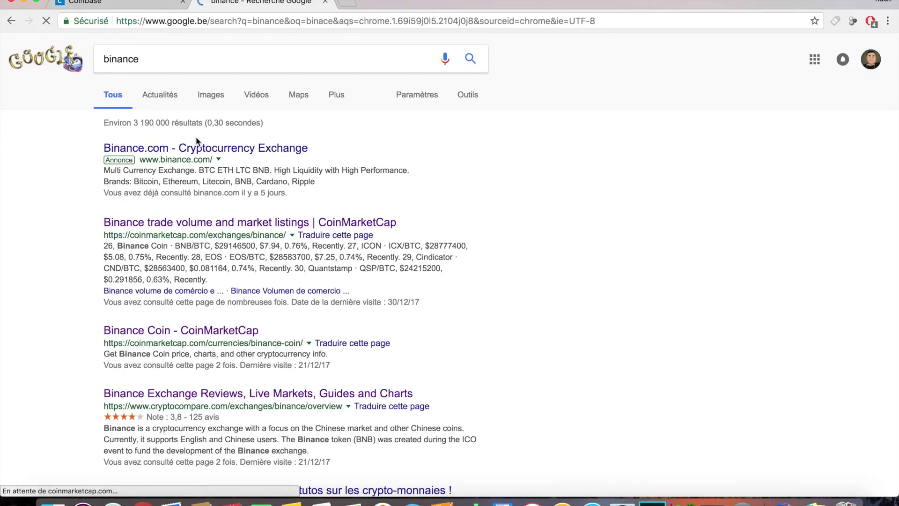
click(122, 191)
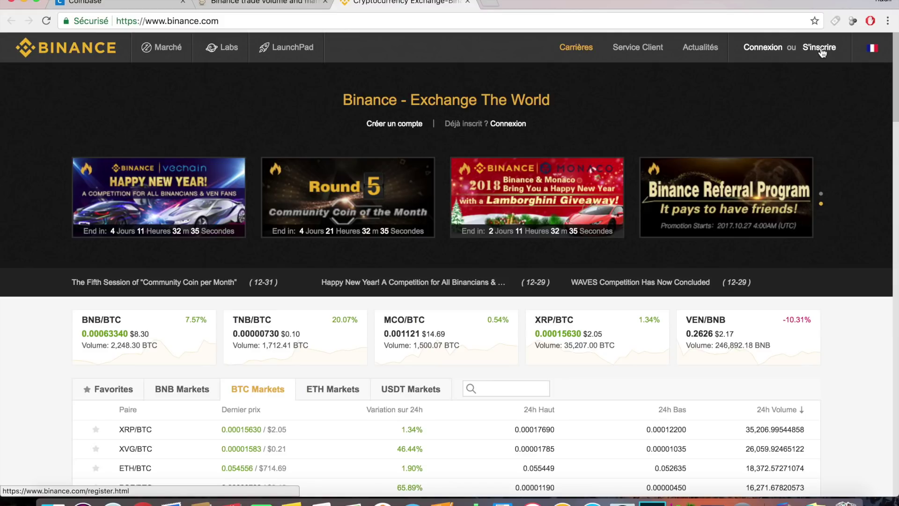
Set the Binance site language to Français and open the S'inscrire registration page
mouse_move(872, 48)
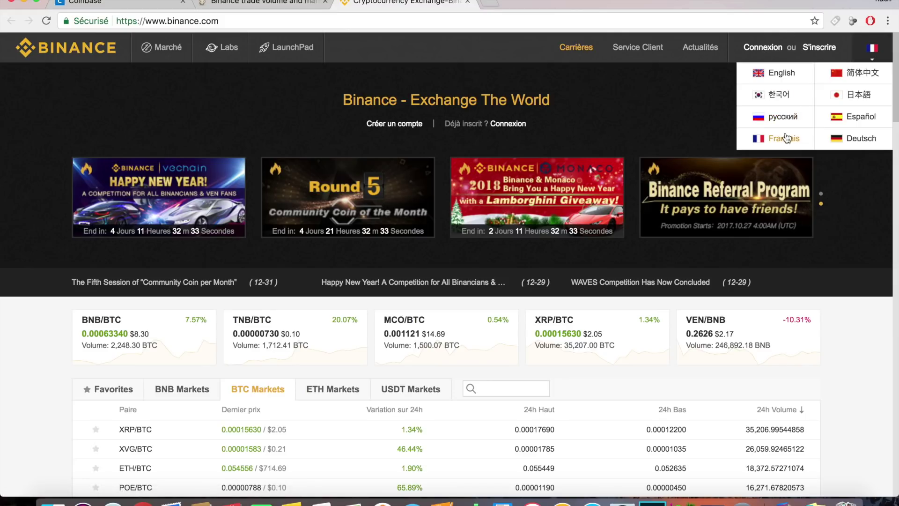
click(785, 138)
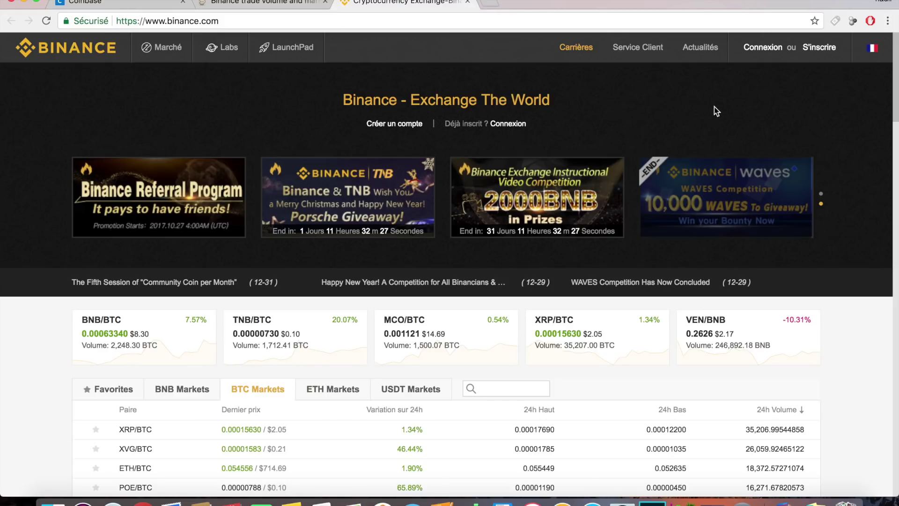
click(872, 49)
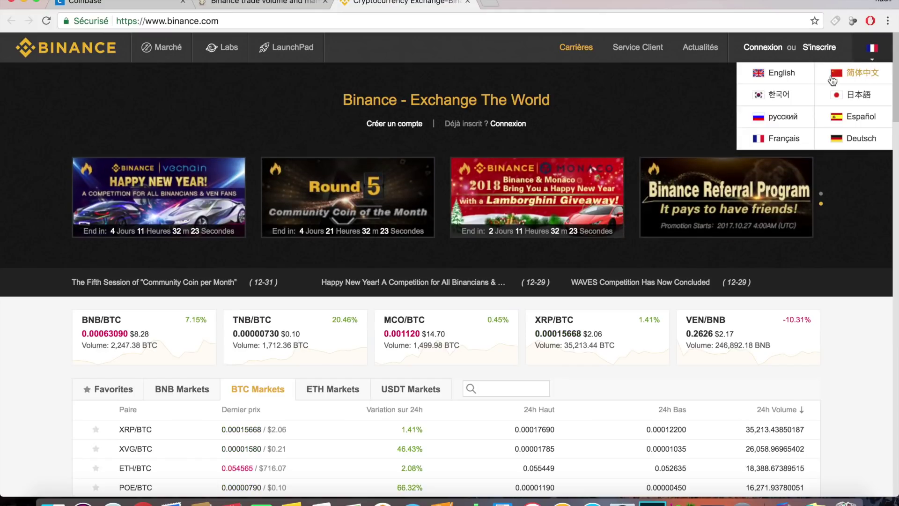
click(826, 51)
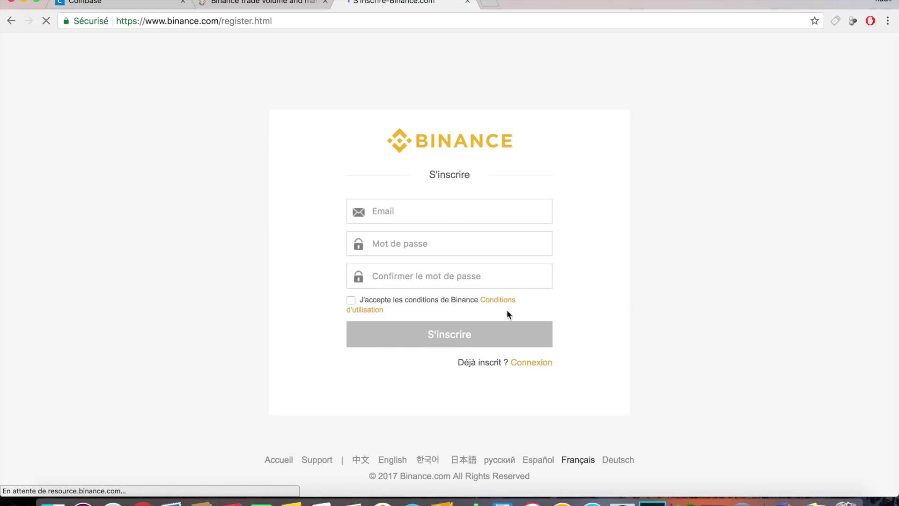
Fill the sign-up form with the account e-mail, the password twice and the referral ID
click(462, 221)
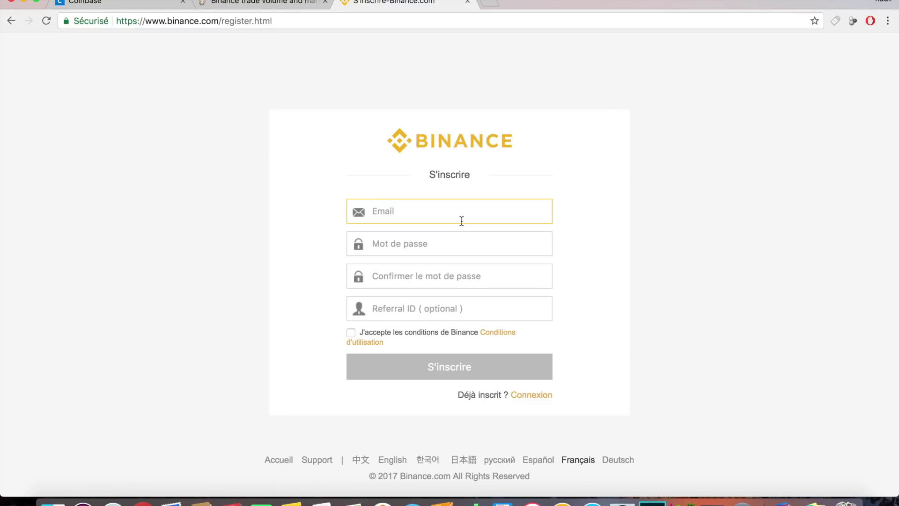
text(con)
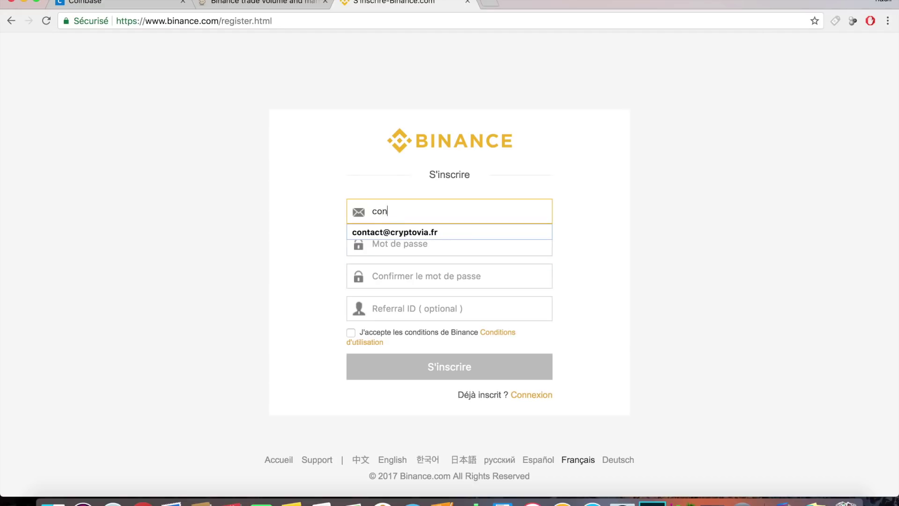
click(445, 232)
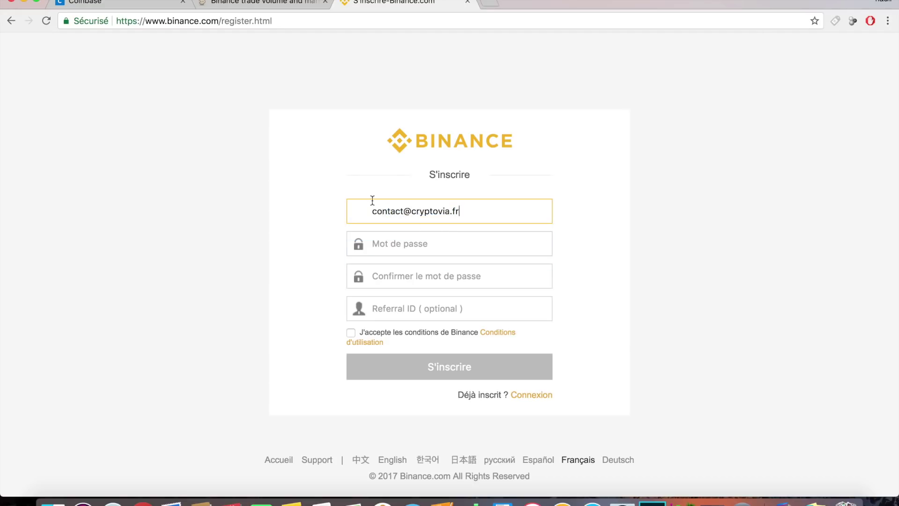
click(735, 354)
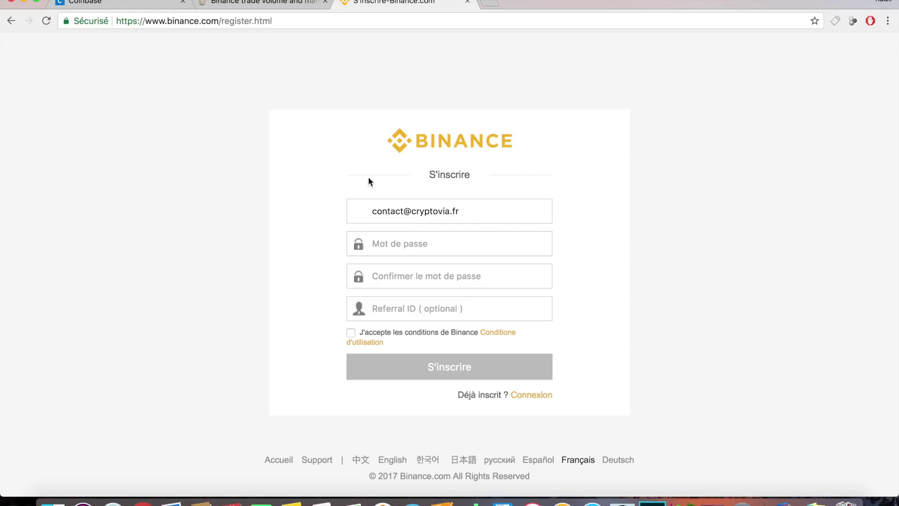
click(396, 243)
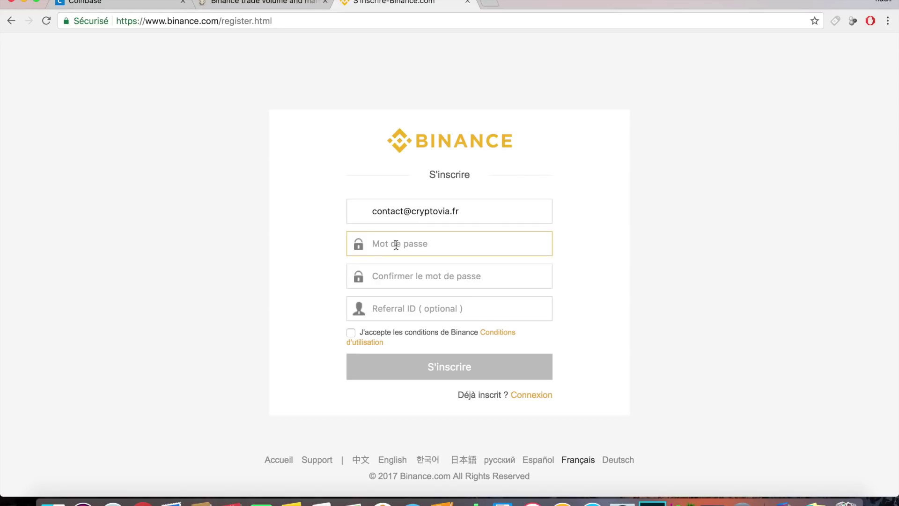
text(••••••••)
text(•••••)
click(425, 276)
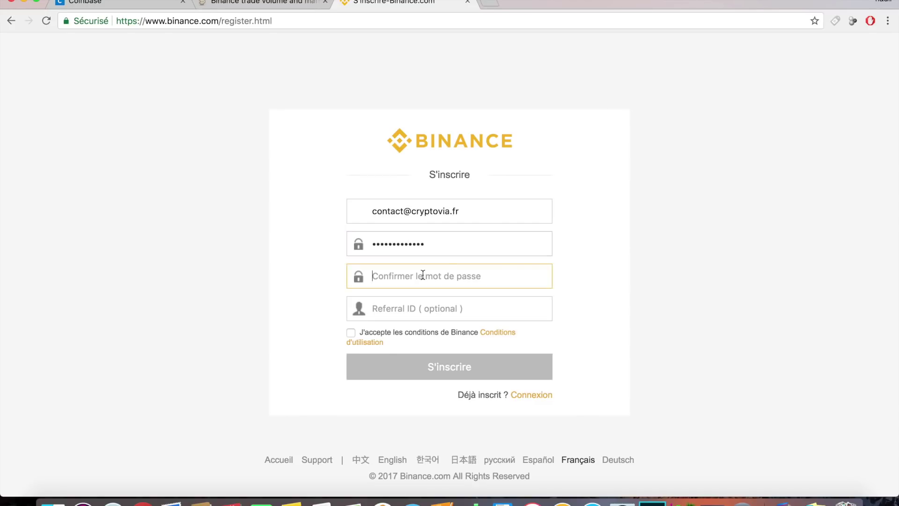
text(•••••••••)
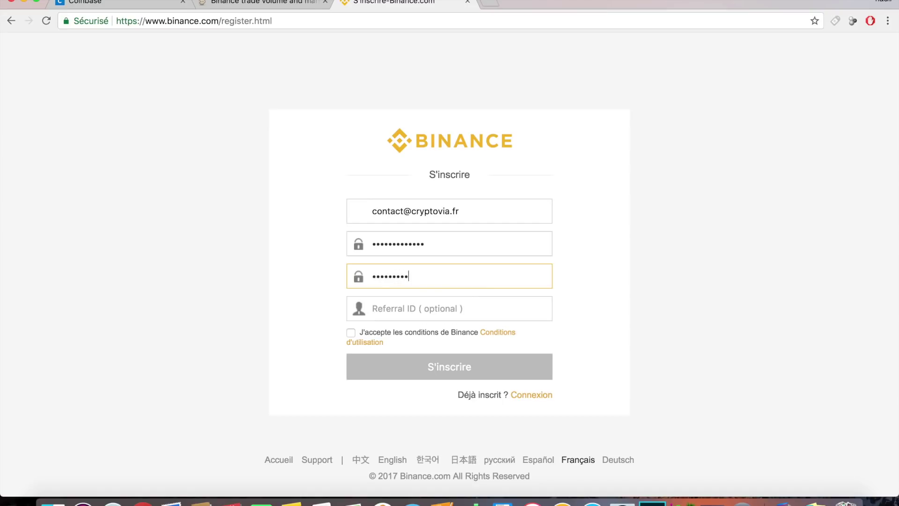
text(••••)
click(413, 301)
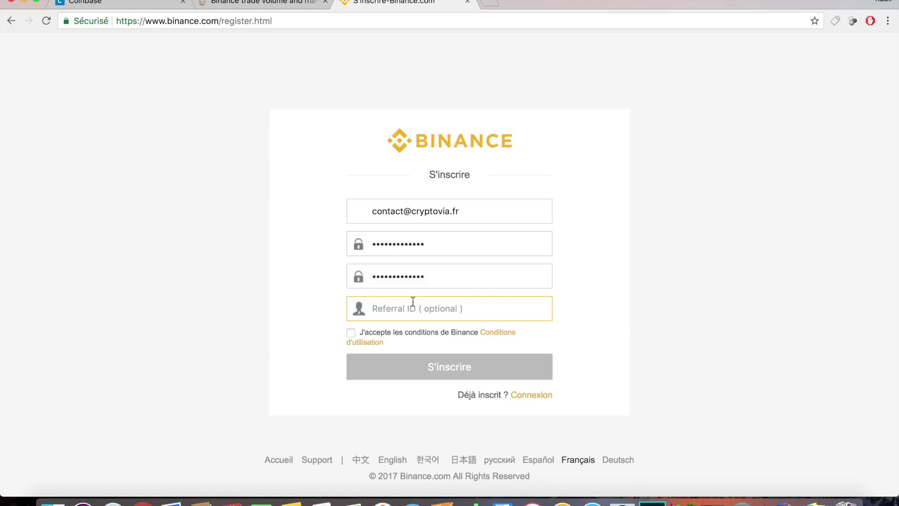
Accept the terms of use, submit the registration and solve the slider puzzle
click(350, 333)
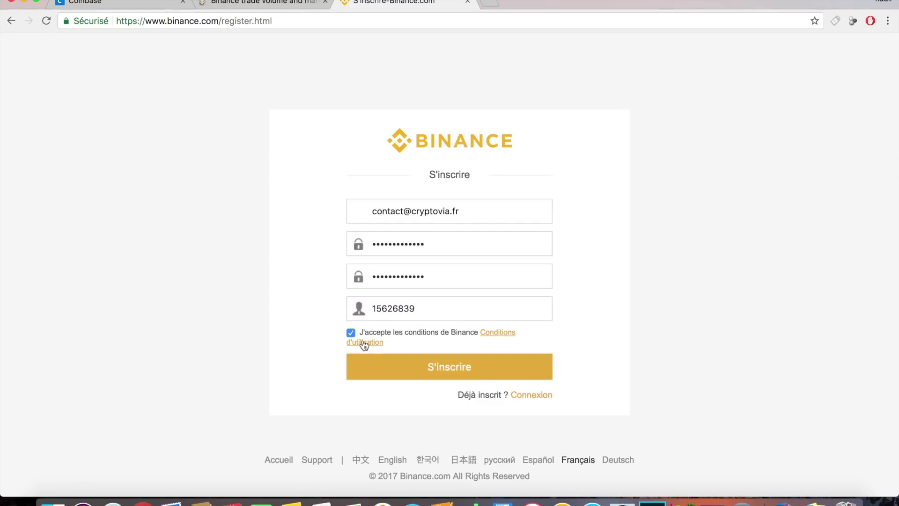
click(386, 365)
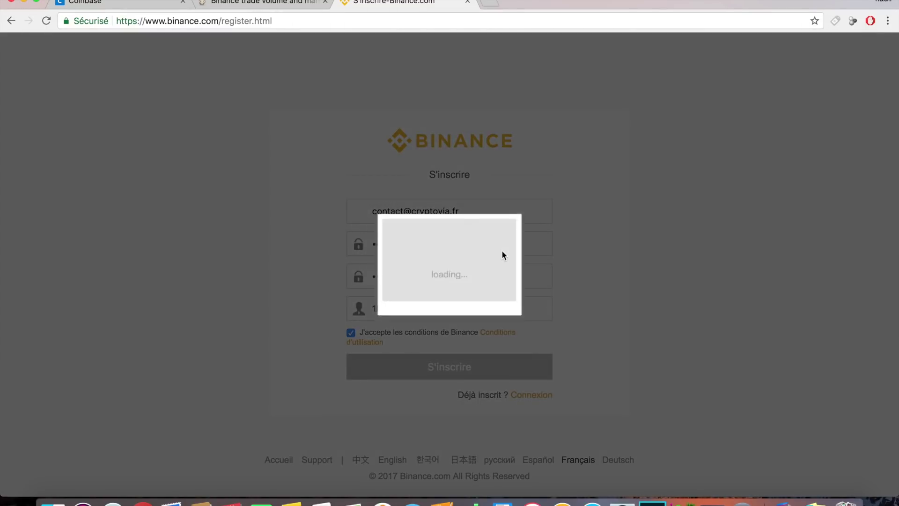
drag(385, 302, 473, 302)
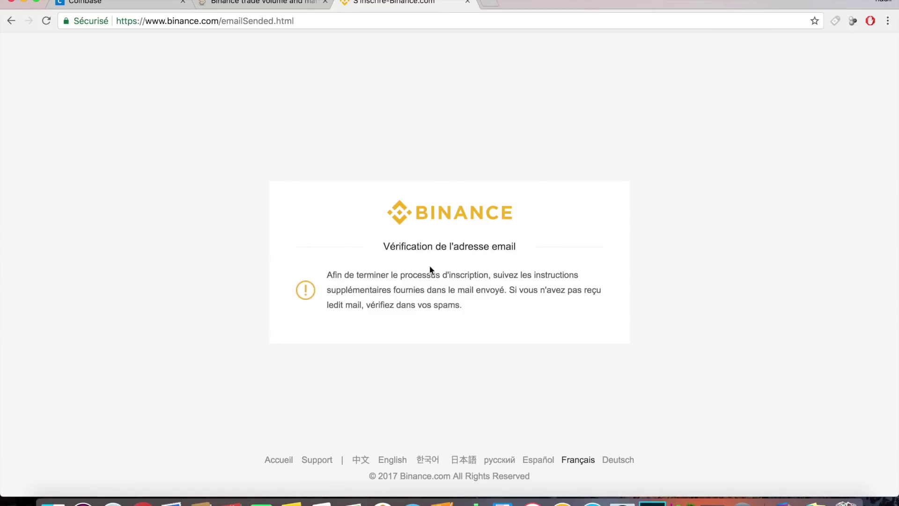
Follow the activation link in a new tab and reach the empty Connexion login form
click(491, 4)
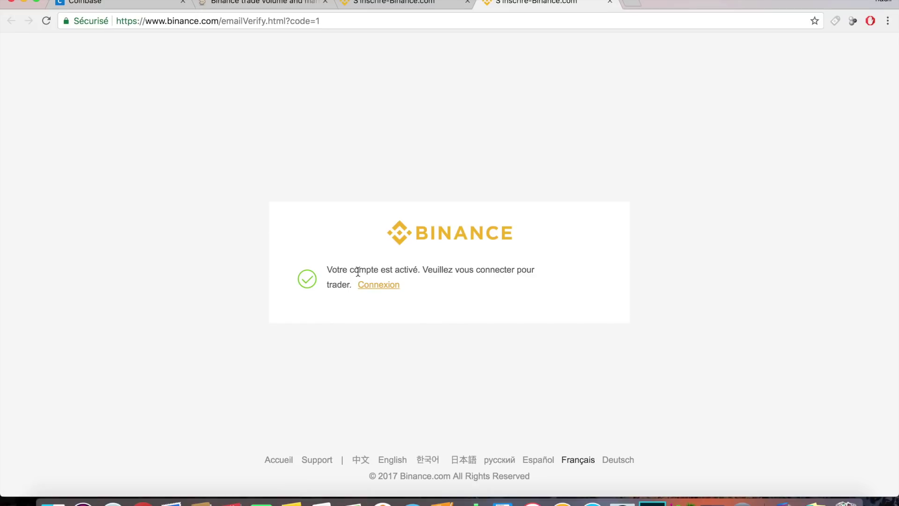
click(382, 284)
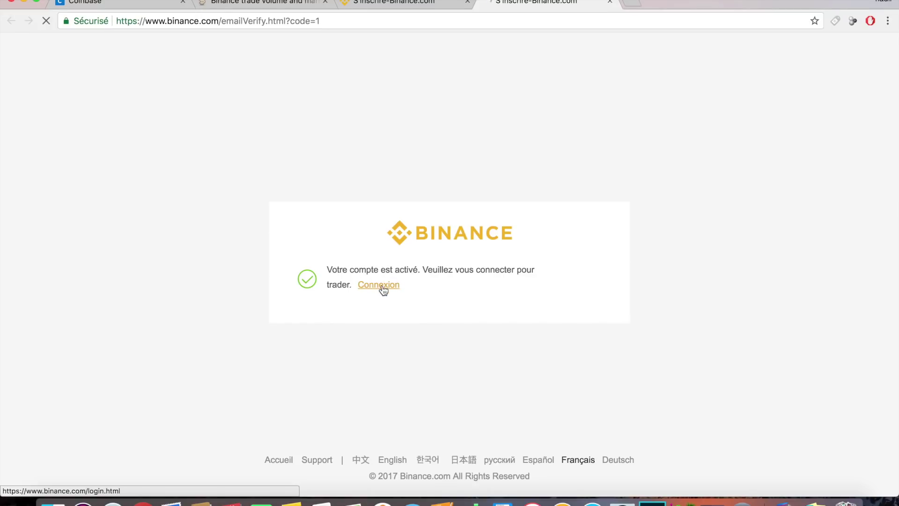
click(453, 280)
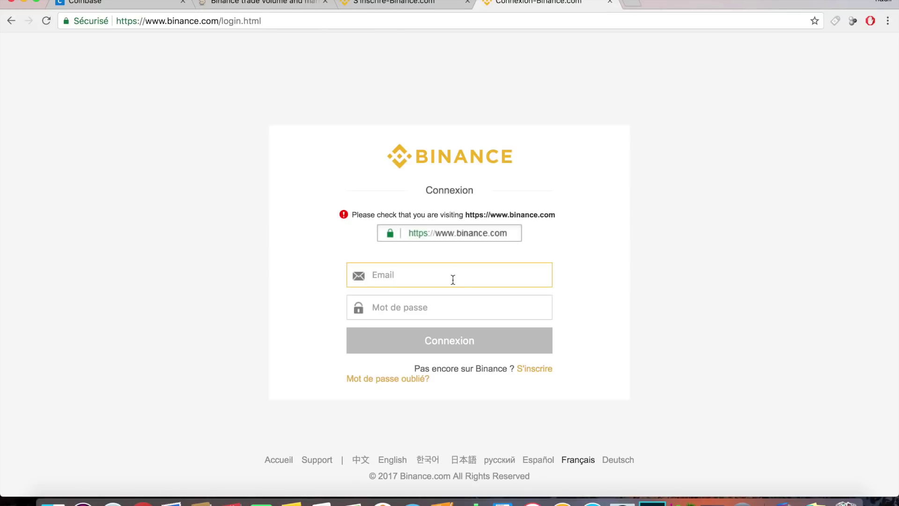
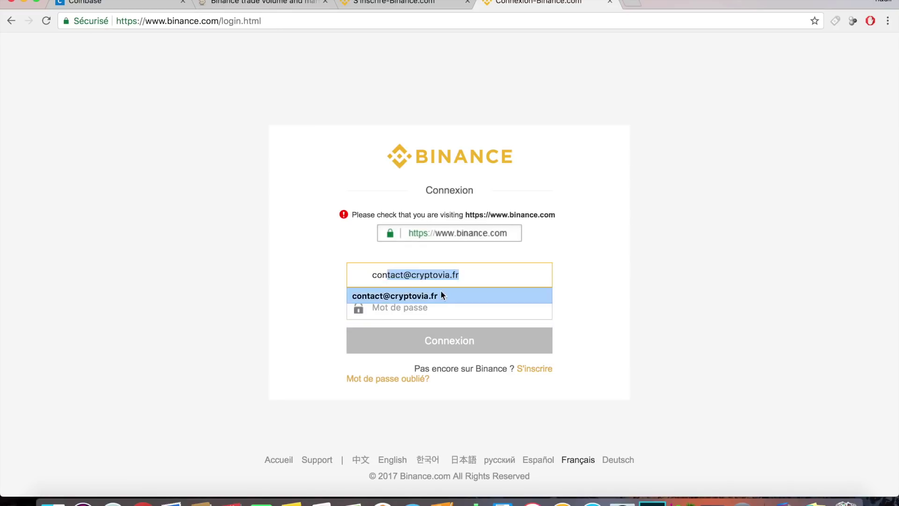
Sign in with the saved account e-mail and password, then pass the slider puzzle
click(440, 293)
click(426, 312)
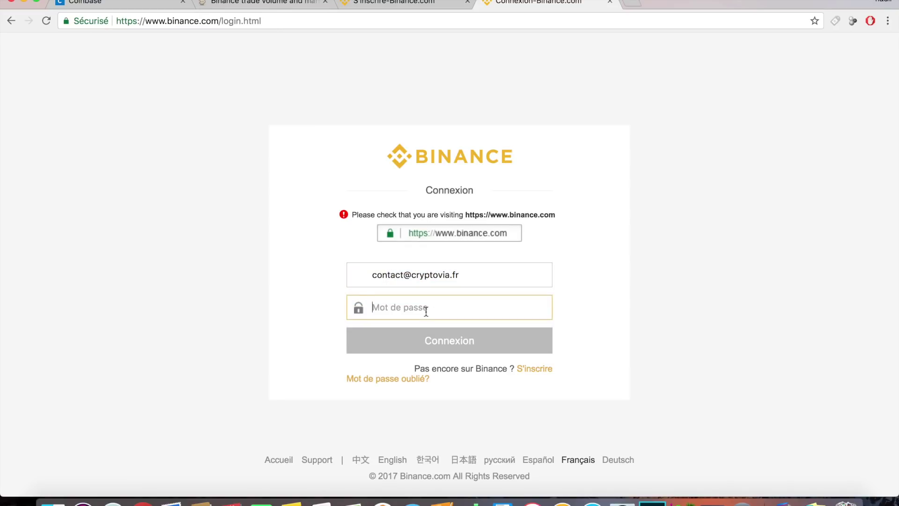
text(•••••••••)
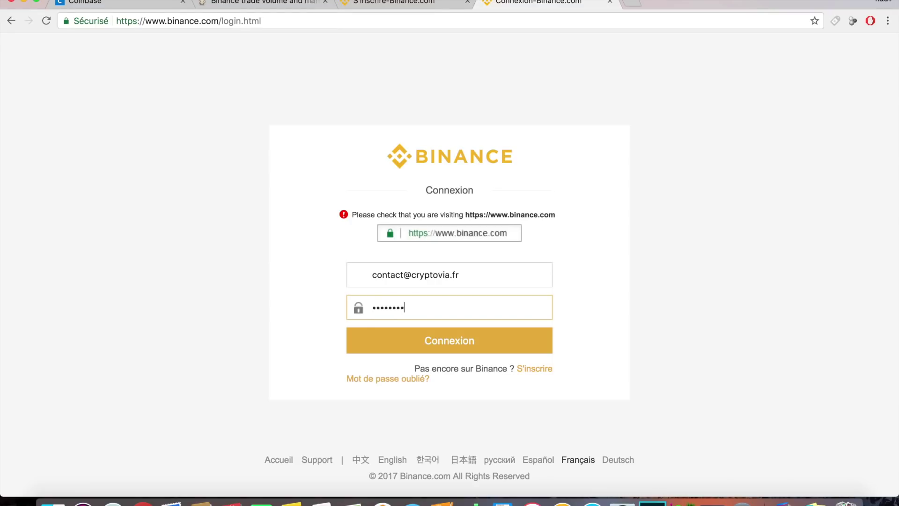
text(•••)
click(447, 335)
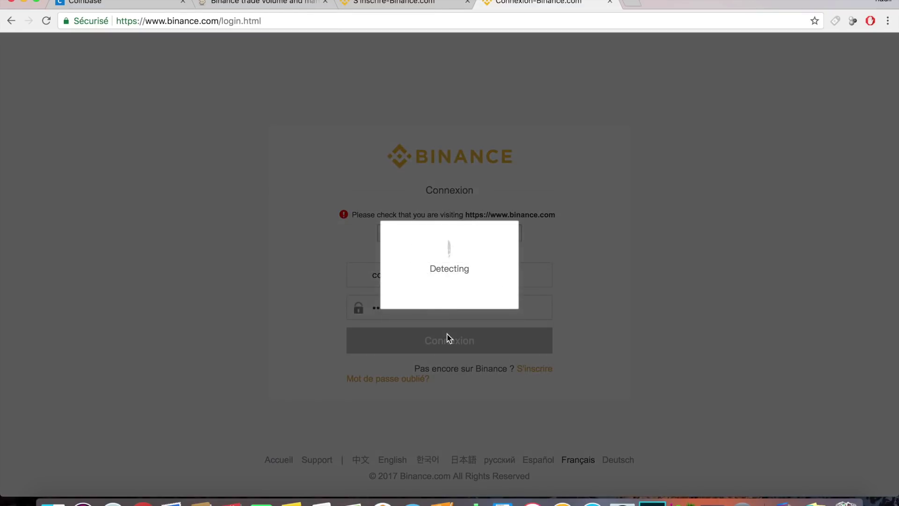
drag(379, 310, 436, 315)
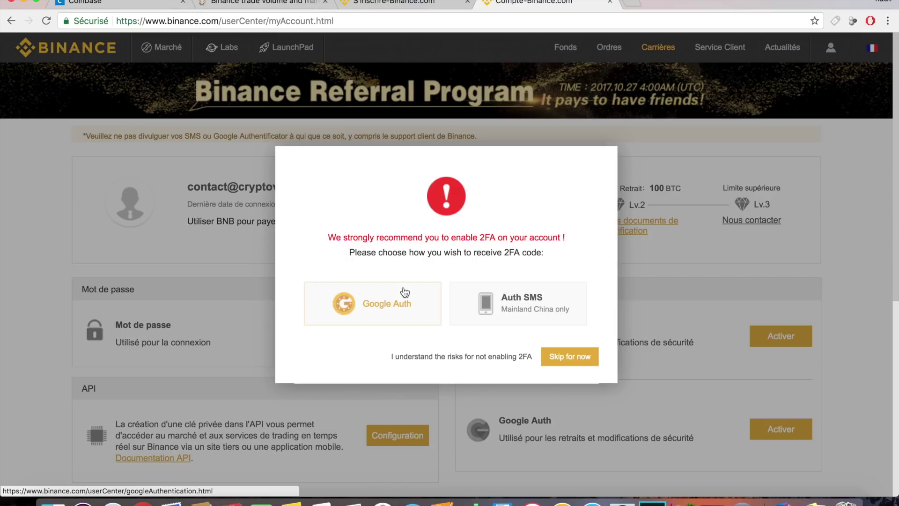
Start Google Authenticator setup and review the Download App and 16-digit key steps
click(364, 302)
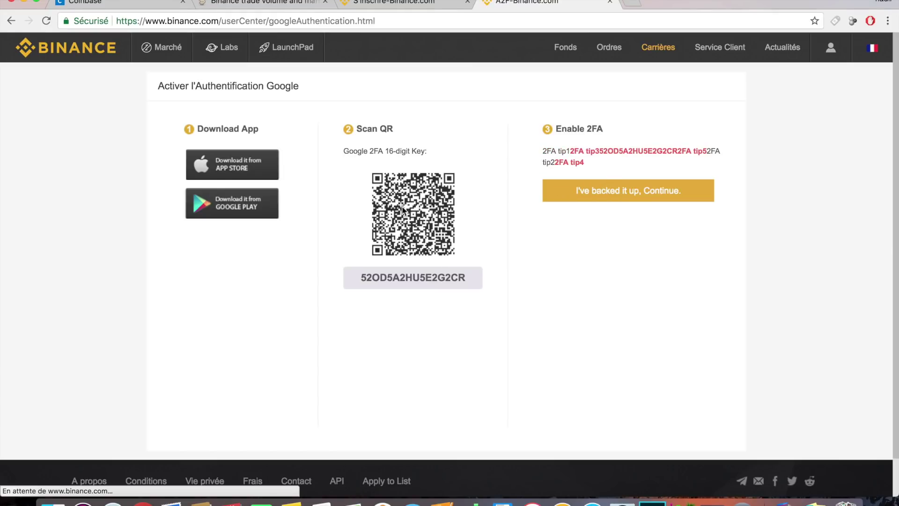
drag(194, 125, 265, 125)
click(265, 126)
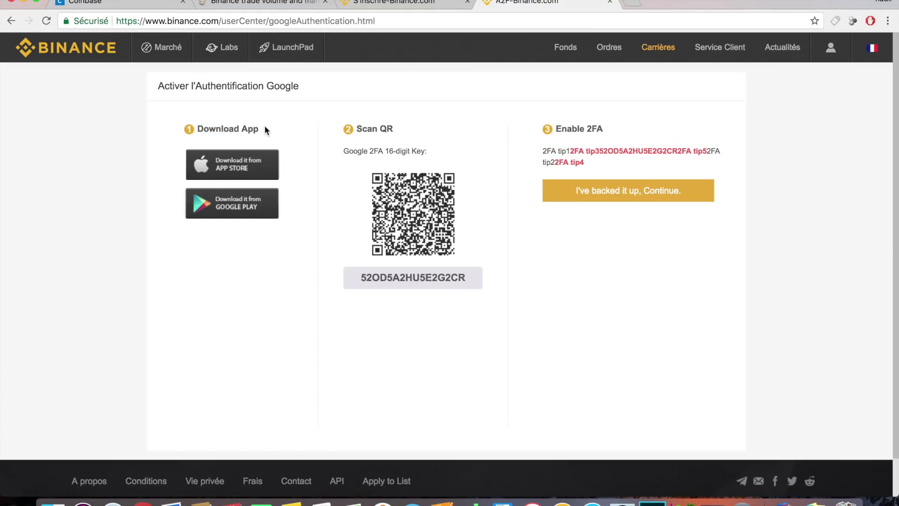
drag(203, 127, 254, 128)
click(227, 107)
click(590, 189)
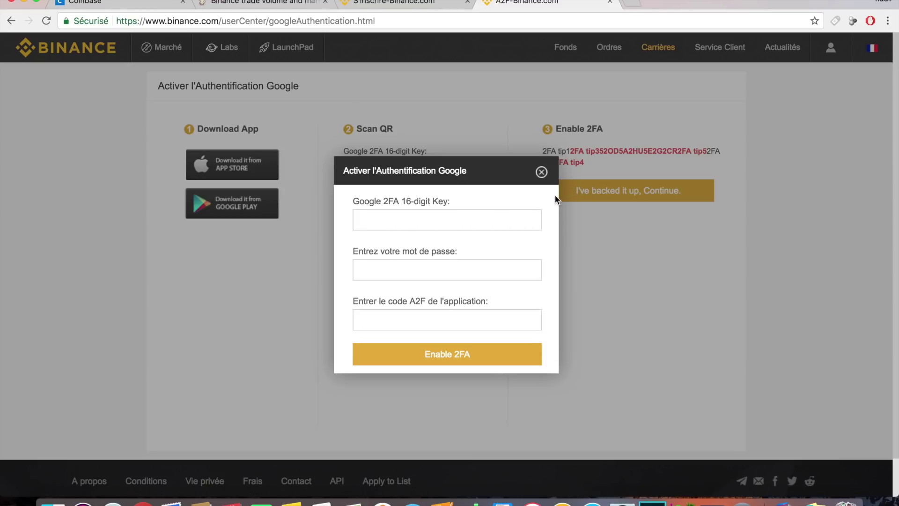
mouse_move(369, 202)
mouse_down()
mouse_move(441, 201)
mouse_move(352, 200)
mouse_up()
click(441, 201)
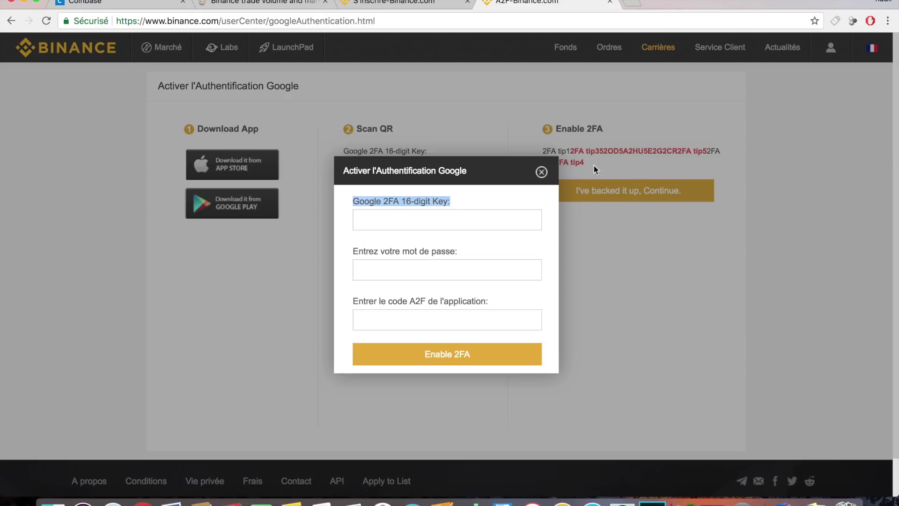
click(541, 172)
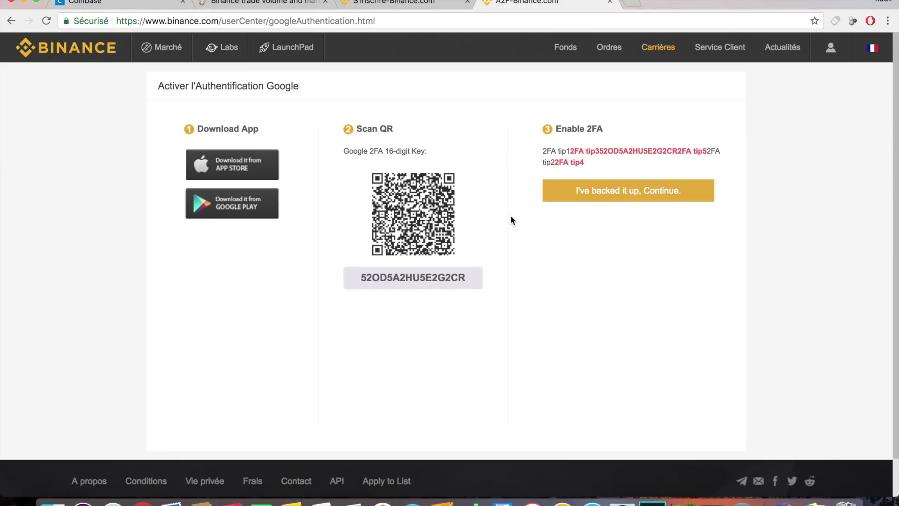
Copy the 16-digit backup key into the key field and enter the account password
drag(467, 279, 352, 277)
key(super+c)
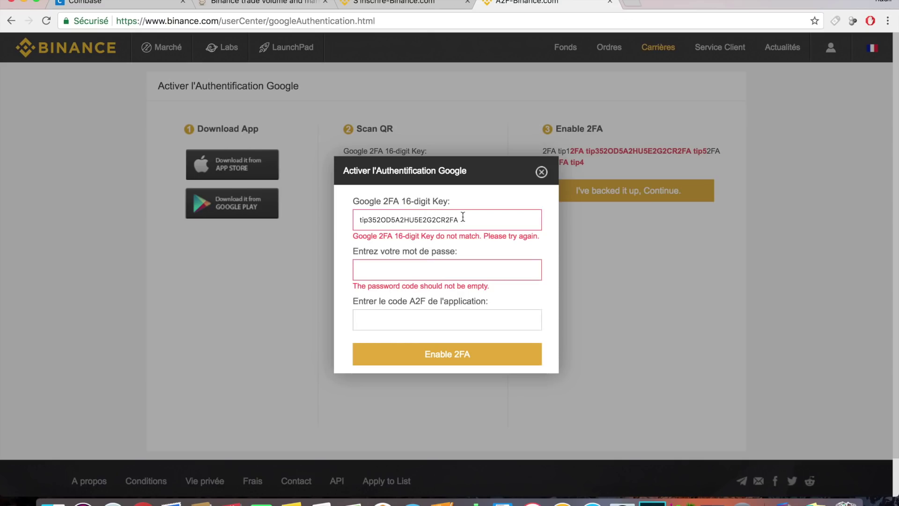
drag(462, 216, 211, 188)
key(super+v)
click(437, 274)
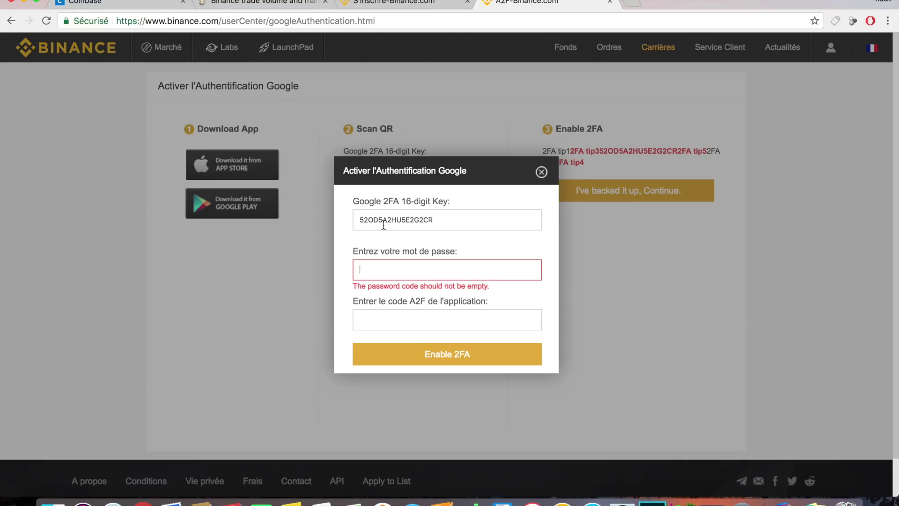
text(•••••••••••••)
click(385, 319)
drag(378, 298, 485, 310)
click(484, 310)
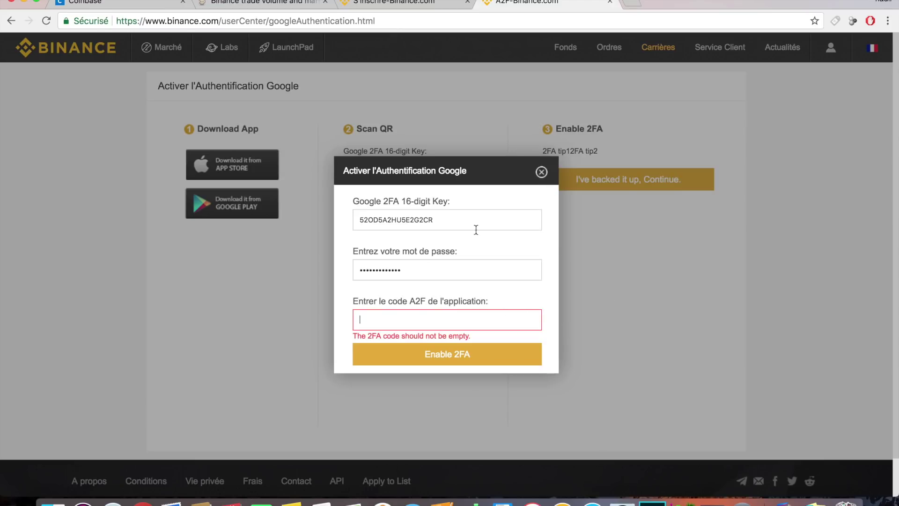
drag(436, 220, 230, 217)
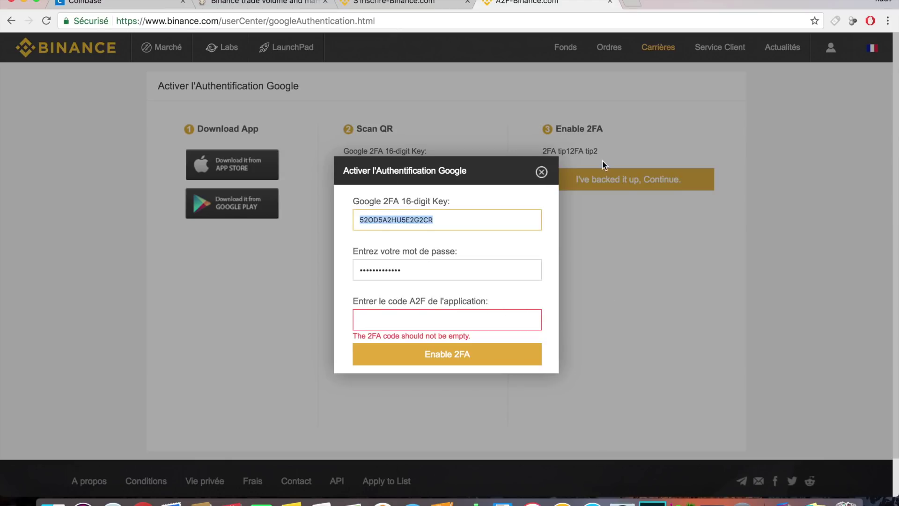
click(541, 172)
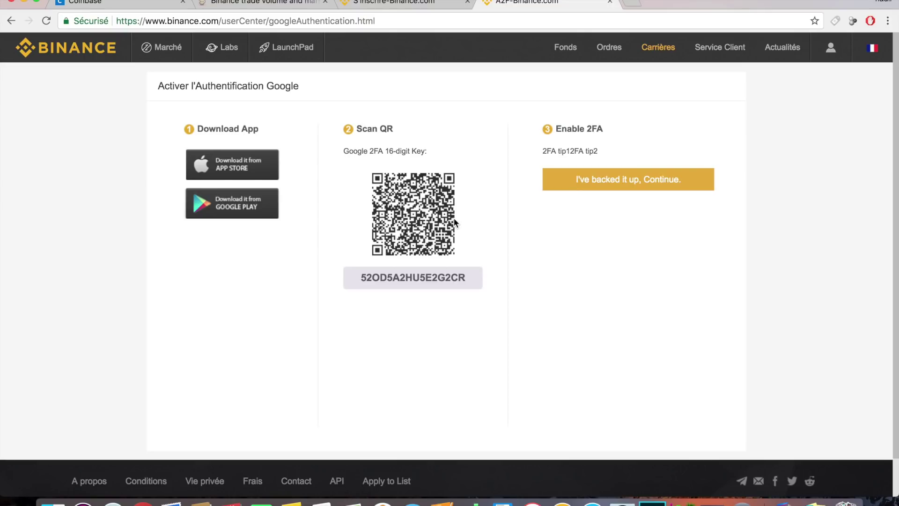
Enter the Google Authenticator code in the activation form and enable 2FA
click(618, 178)
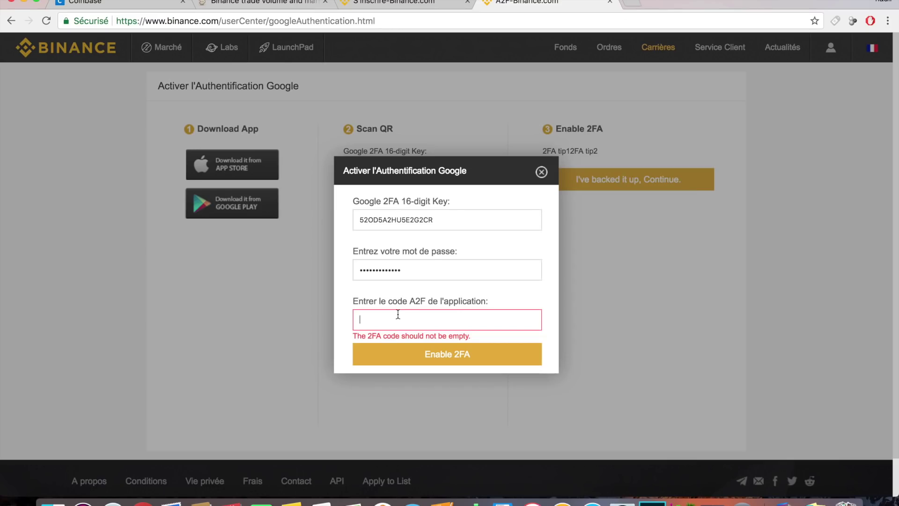
click(542, 173)
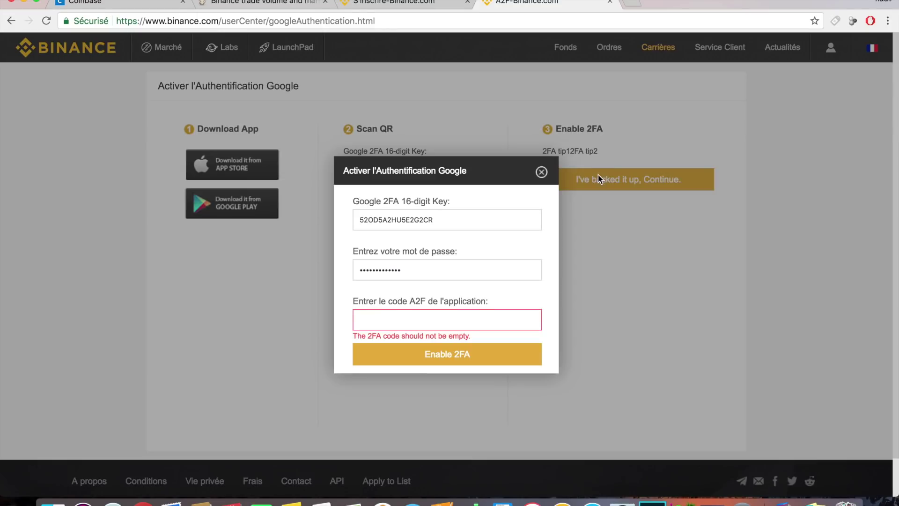
click(597, 179)
click(413, 319)
click(402, 354)
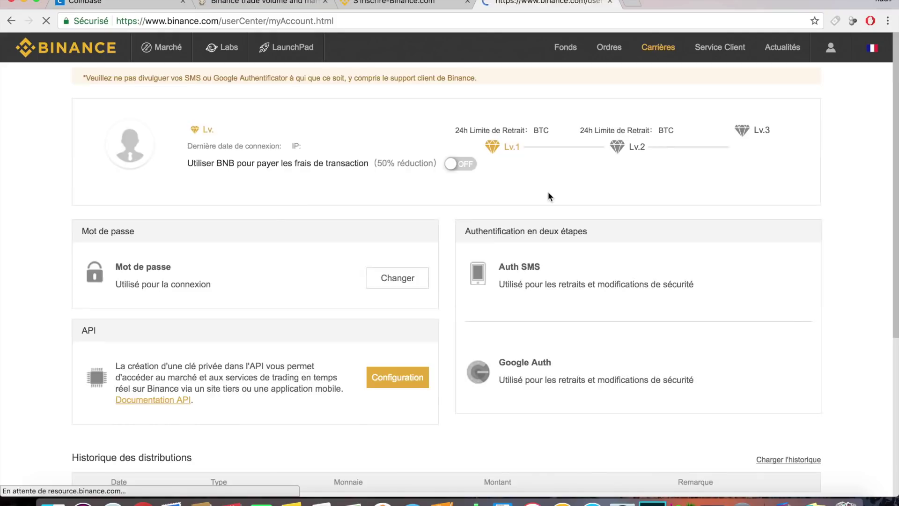
Point out the 24h withdrawal limits: 2 BTC at Lv.1 versus 100 BTC at Lv.2
scroll(529, 217, down, 7)
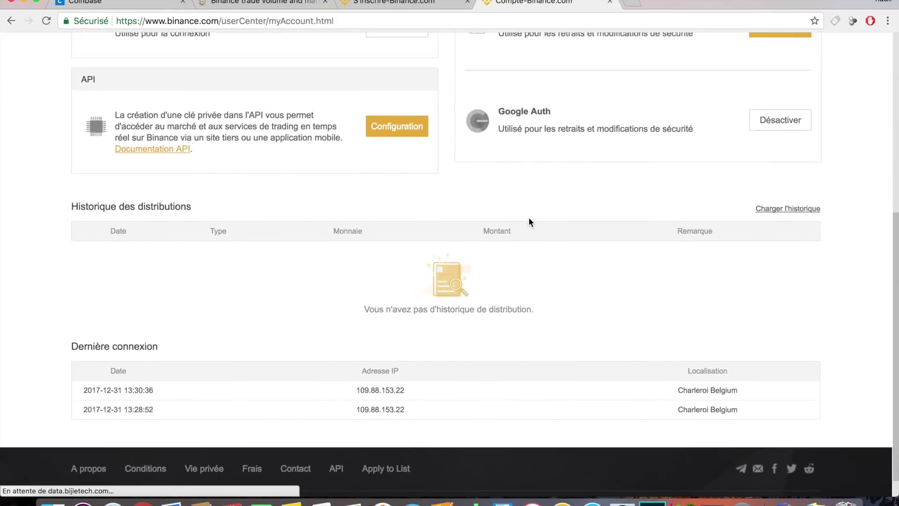
scroll(529, 217, up, 9)
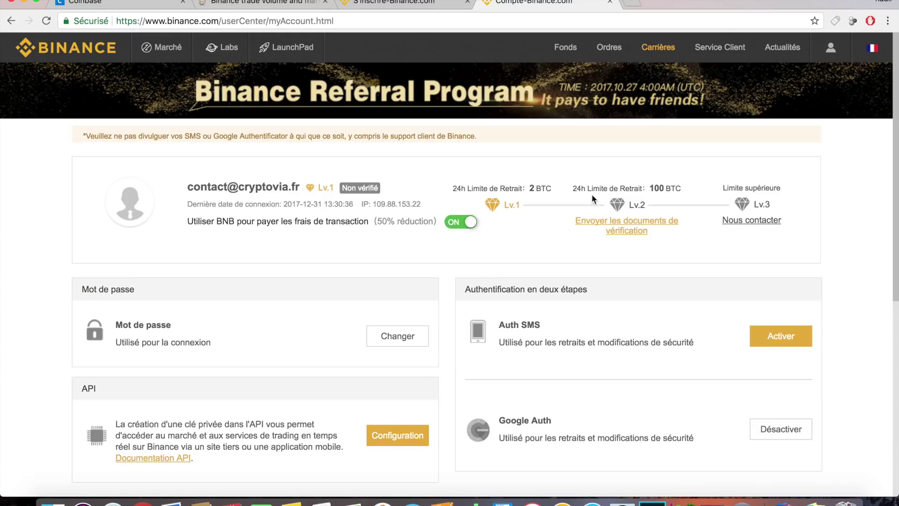
drag(575, 187, 671, 200)
click(671, 201)
drag(458, 189, 566, 192)
click(550, 198)
click(567, 192)
drag(453, 189, 549, 192)
click(551, 192)
drag(550, 192, 453, 188)
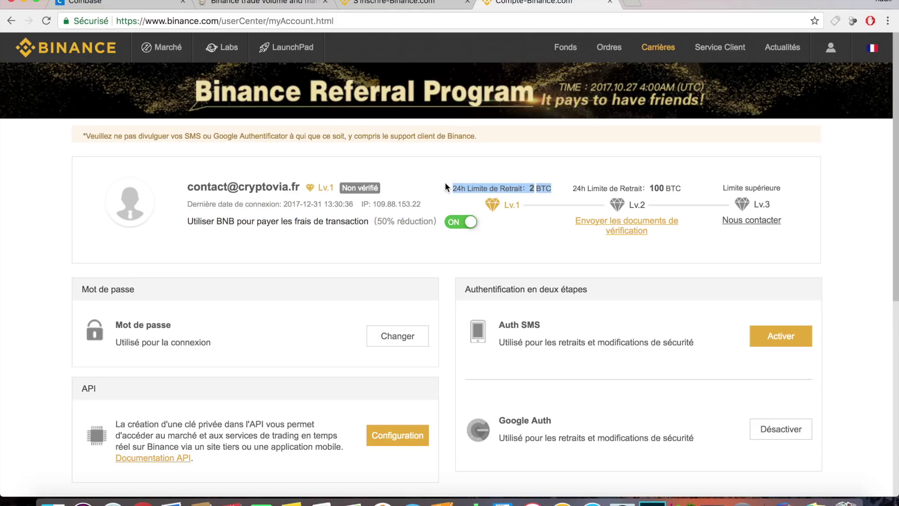
click(456, 188)
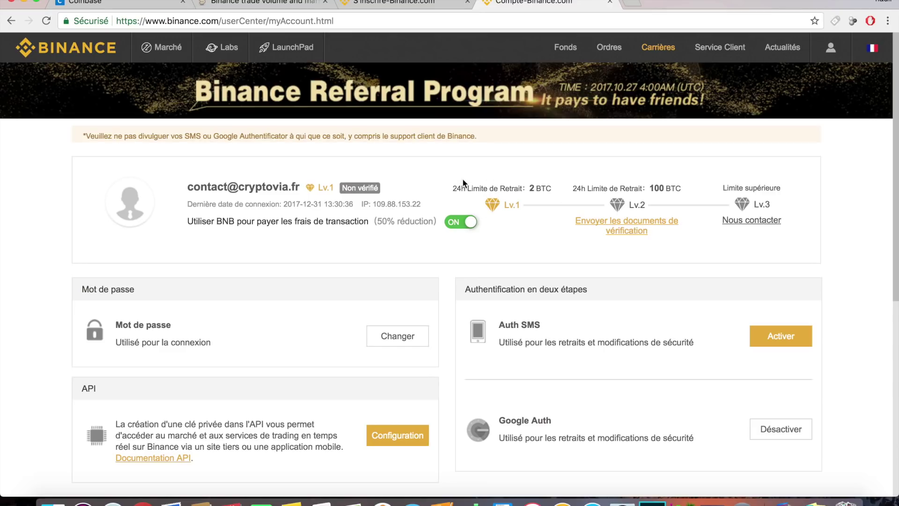
scroll(461, 182, down, 1)
scroll(611, 252, up, 1)
mouse_move(566, 80)
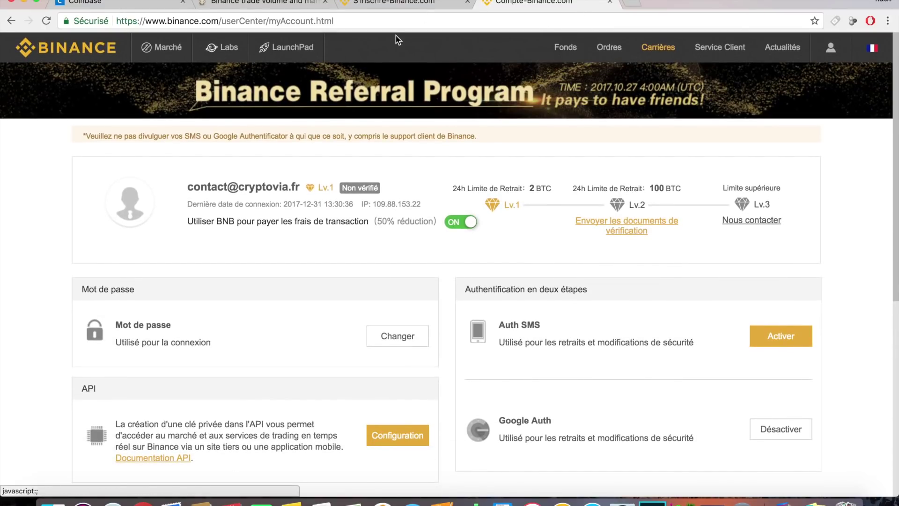
Open Coinbase's buy/sell page, choose Litecoin and enter a 300 EUR amount
click(117, 3)
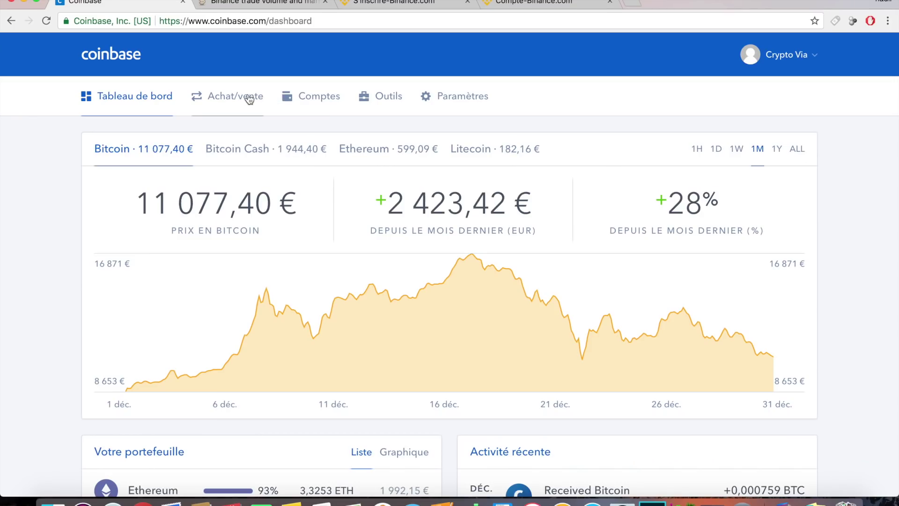
click(249, 99)
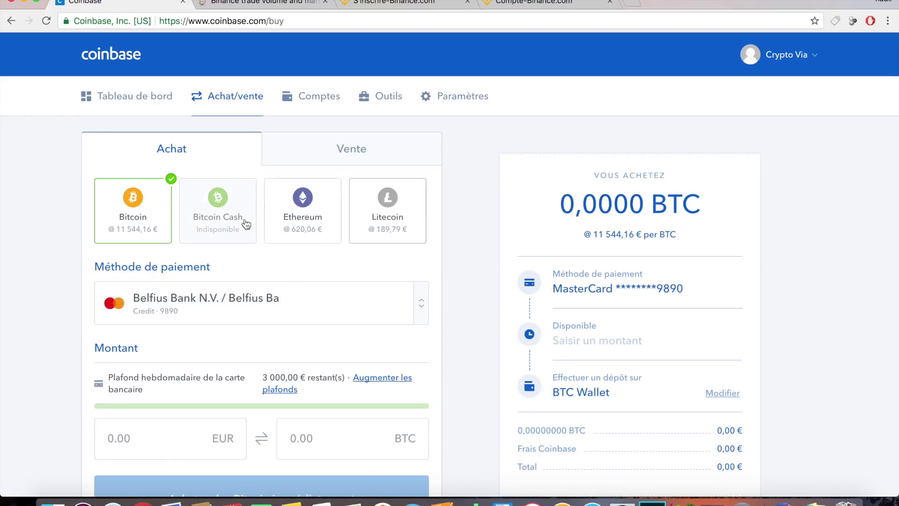
click(392, 216)
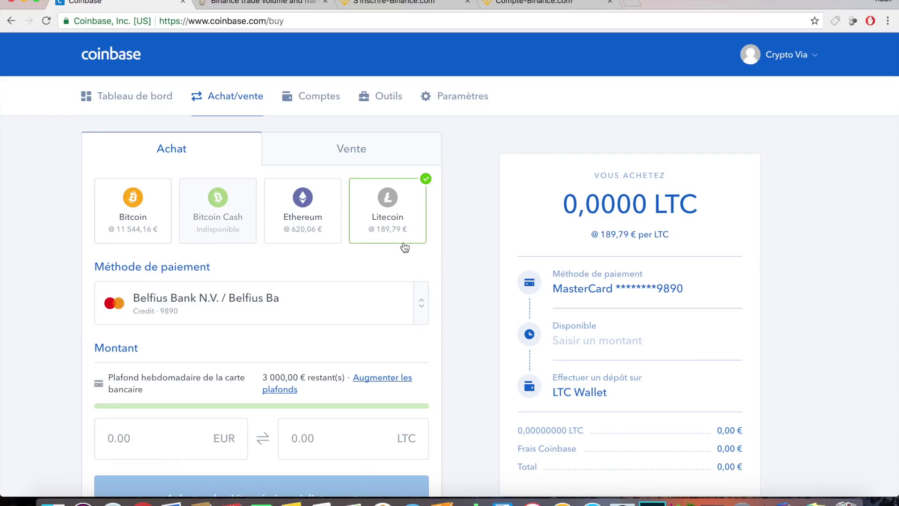
scroll(427, 276, down, 1)
click(145, 401)
text(300)
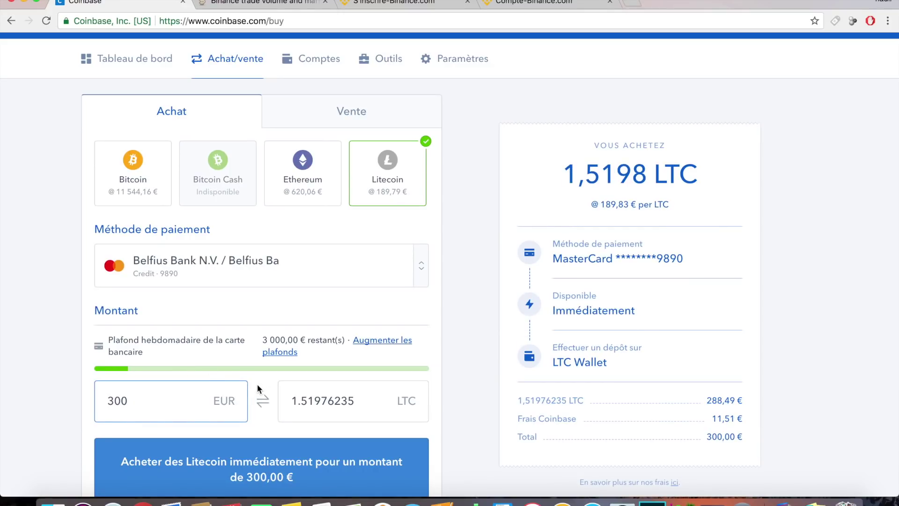
Delete the 300 EUR amount and switch the form to the Vente (sell) tab
scroll(234, 377, down, 1)
drag(165, 398, 40, 384)
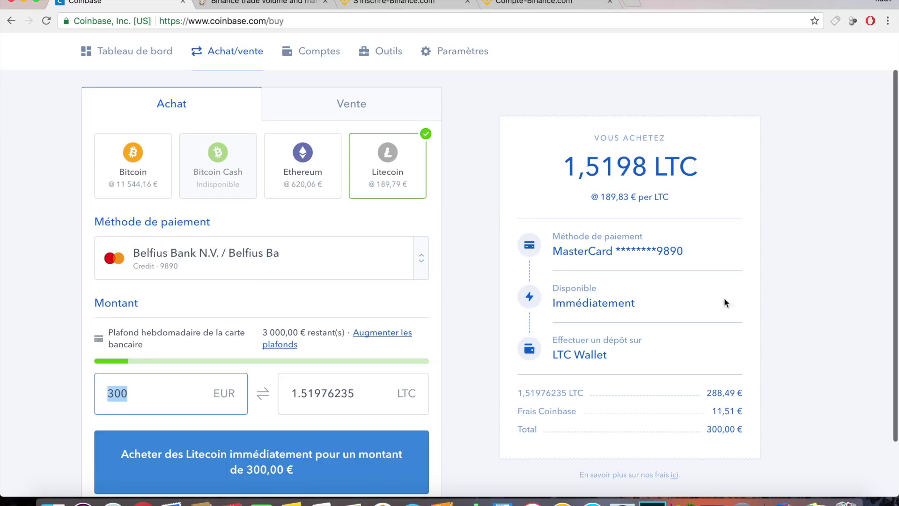
click(657, 349)
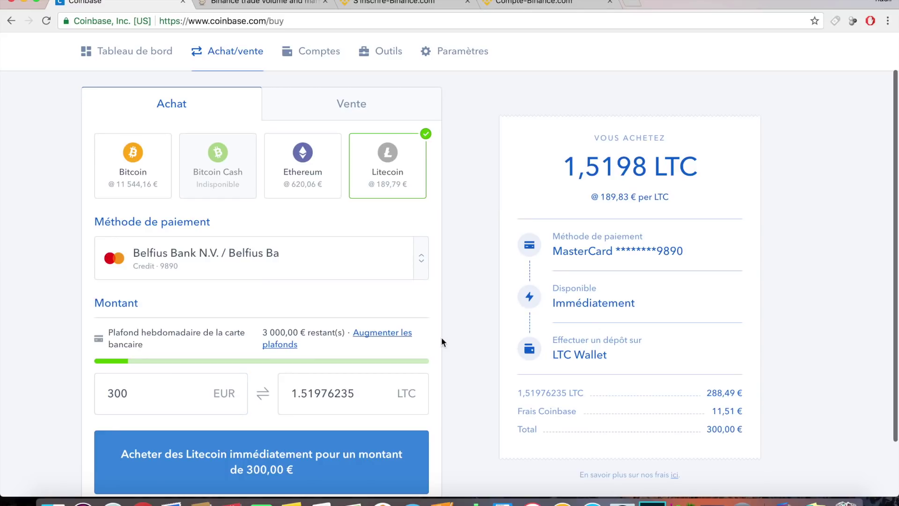
drag(150, 396, 3, 324)
key(BackSpace)
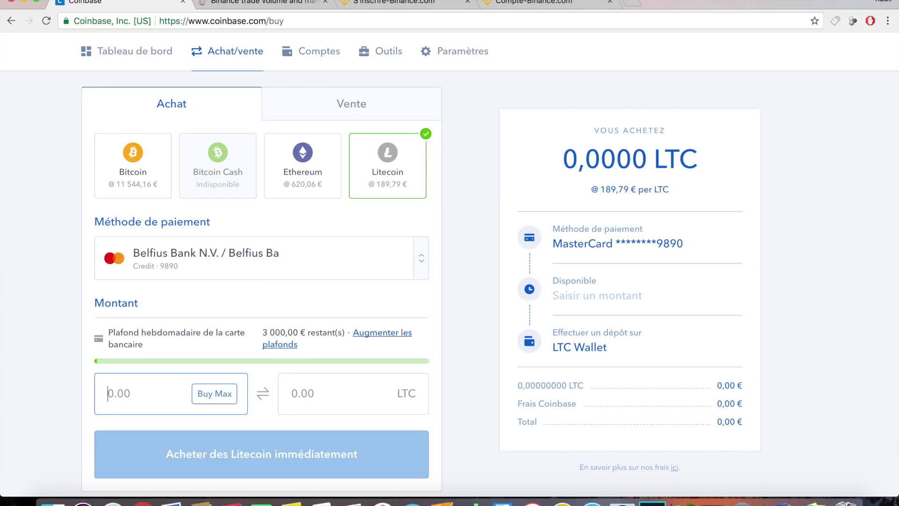
scroll(356, 253, up, 2)
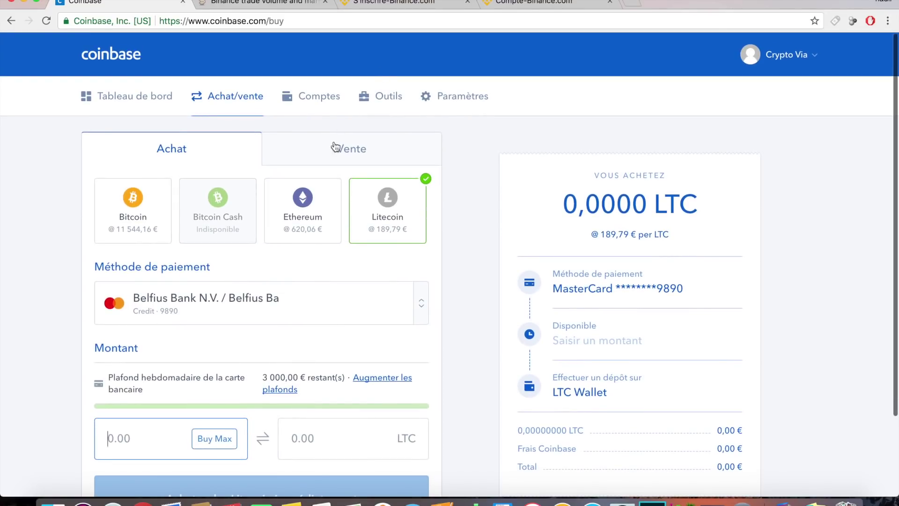
click(333, 149)
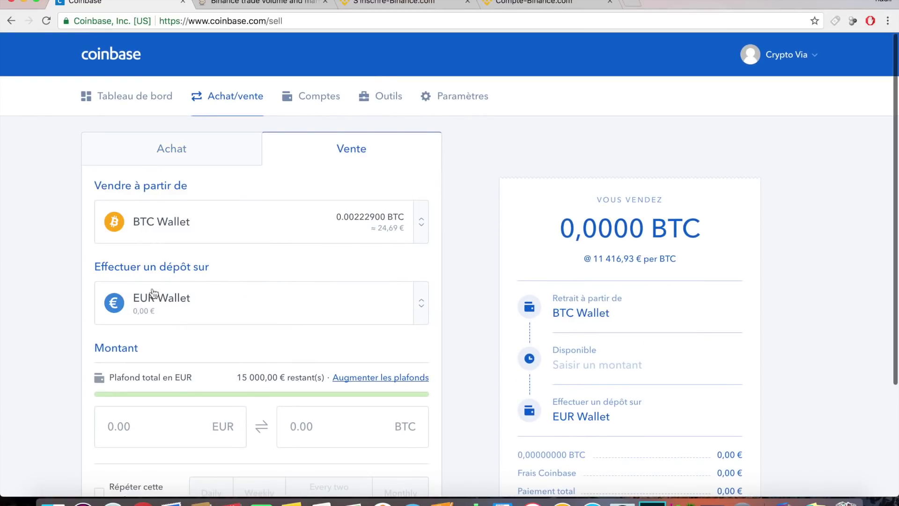
Sell the entire 0,0022 BTC balance for 23,46 € using Sell Max and confirm
click(197, 418)
click(210, 428)
scroll(211, 430, down, 3)
click(239, 403)
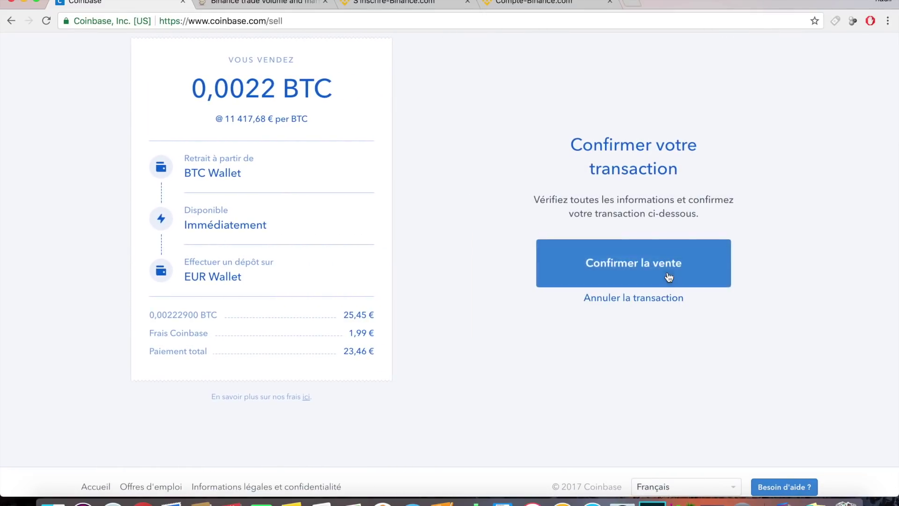
click(667, 274)
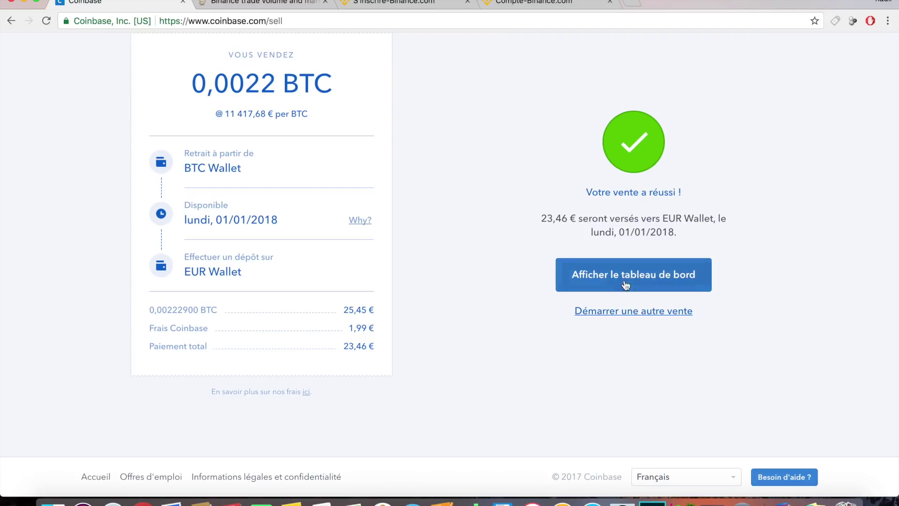
click(623, 283)
Review the accounts to confirm 23,46 € in the EUR Wallet, then return to Achat/vente
scroll(484, 268, down, 1)
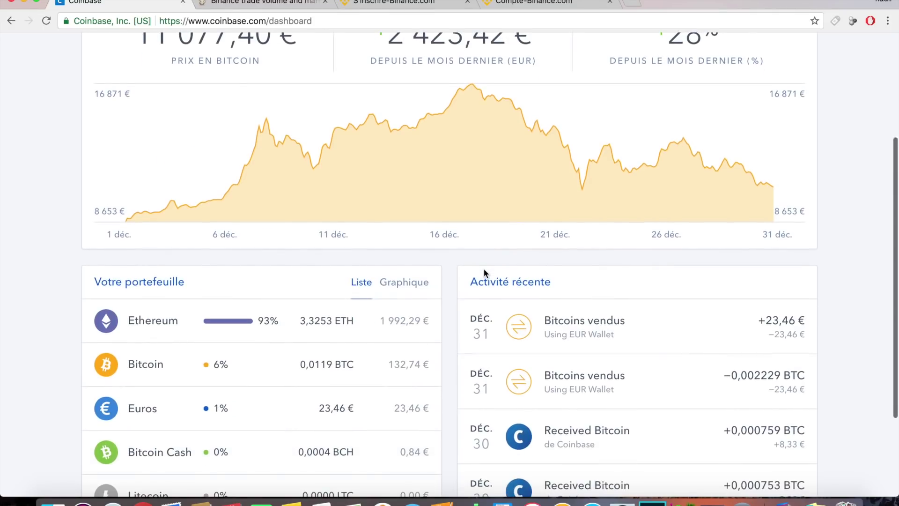
scroll(484, 266, up, 5)
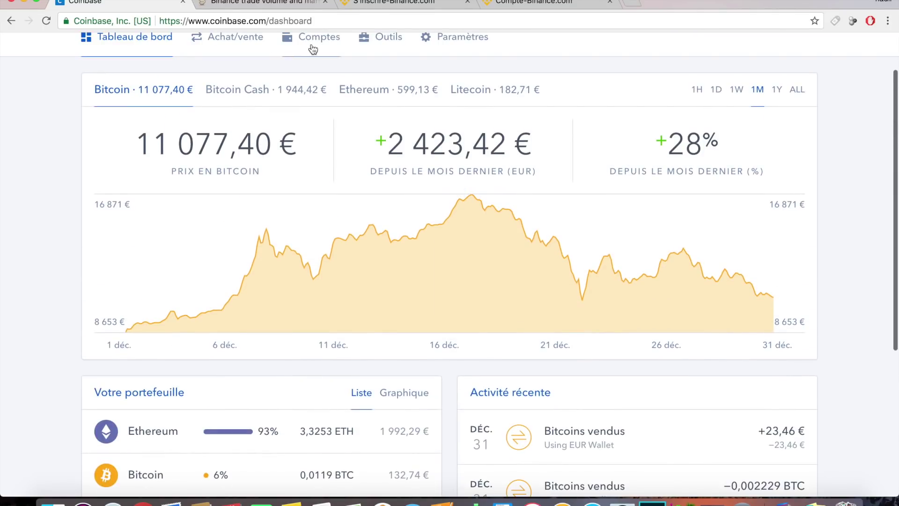
click(309, 38)
click(134, 381)
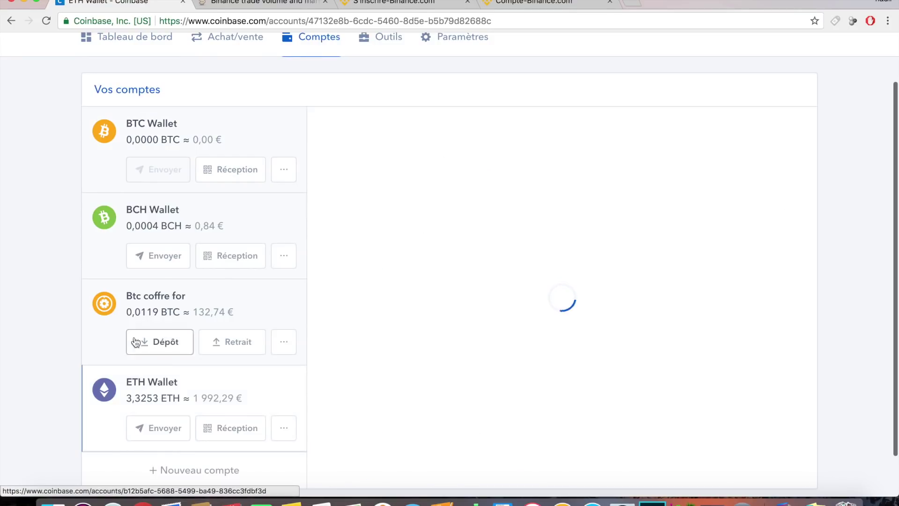
click(126, 302)
scroll(128, 237, down, 5)
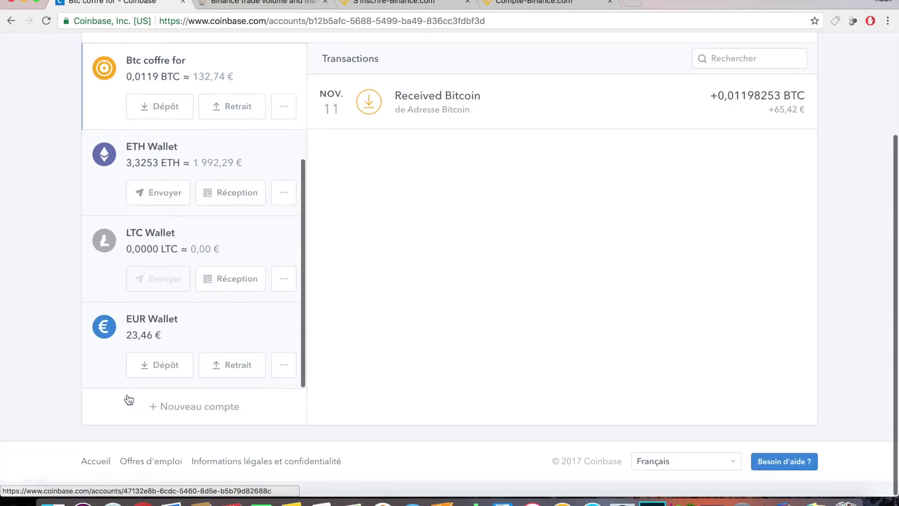
click(140, 255)
click(130, 351)
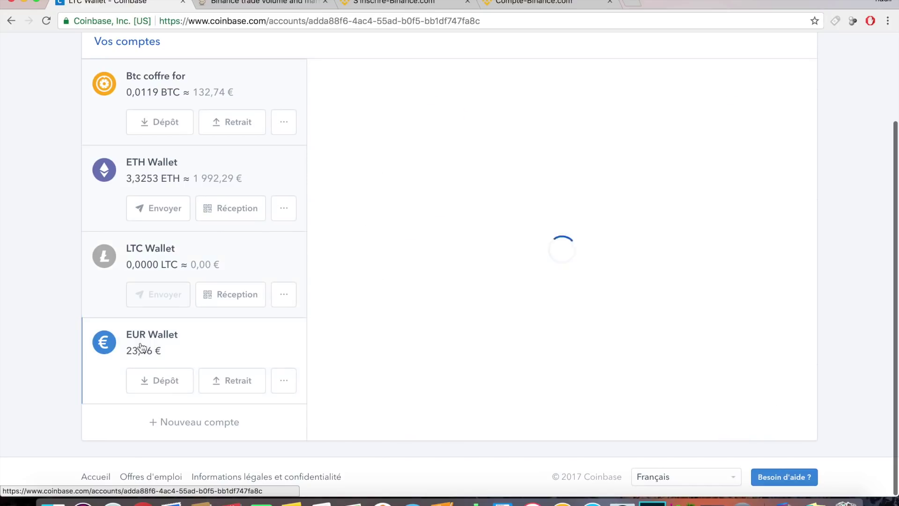
scroll(262, 155, up, 5)
click(213, 97)
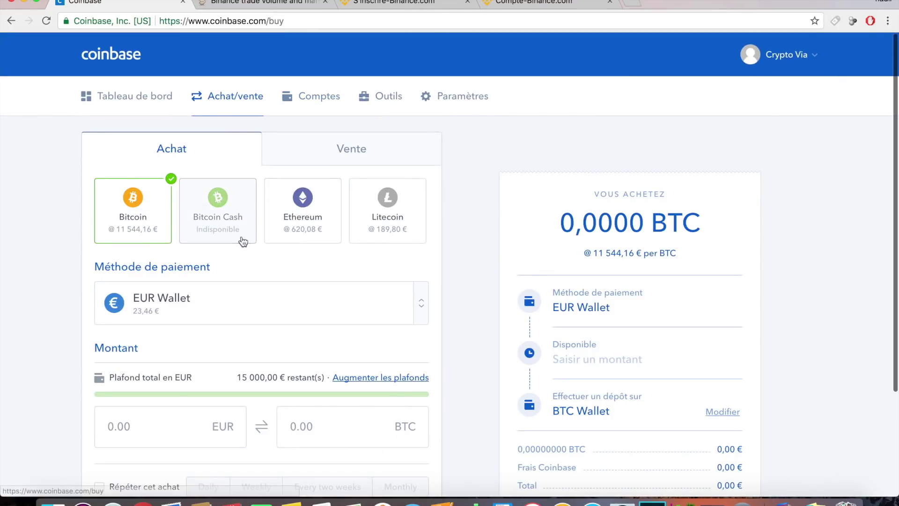
Buy 0,1158 LTC with the full 23,46 € EUR Wallet balance using Buy Max
click(388, 211)
scroll(378, 331, down, 3)
click(136, 295)
click(202, 293)
click(295, 418)
click(620, 268)
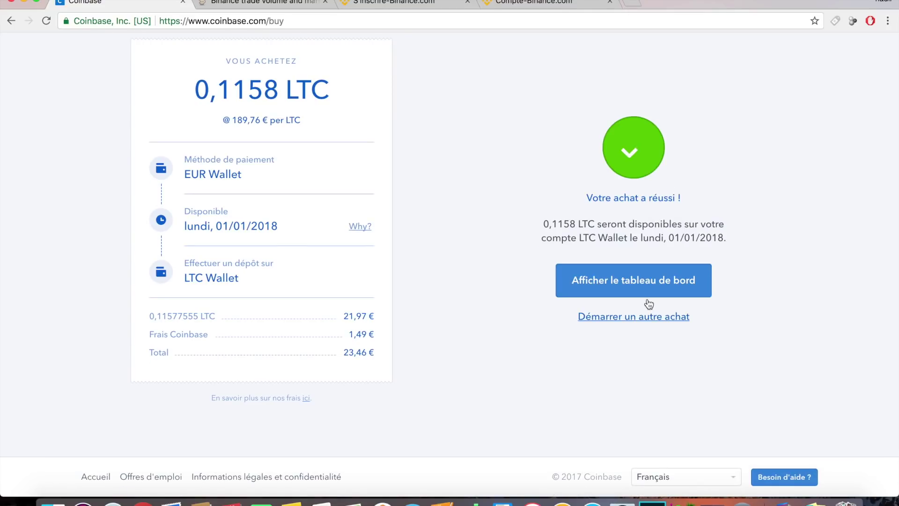
click(656, 280)
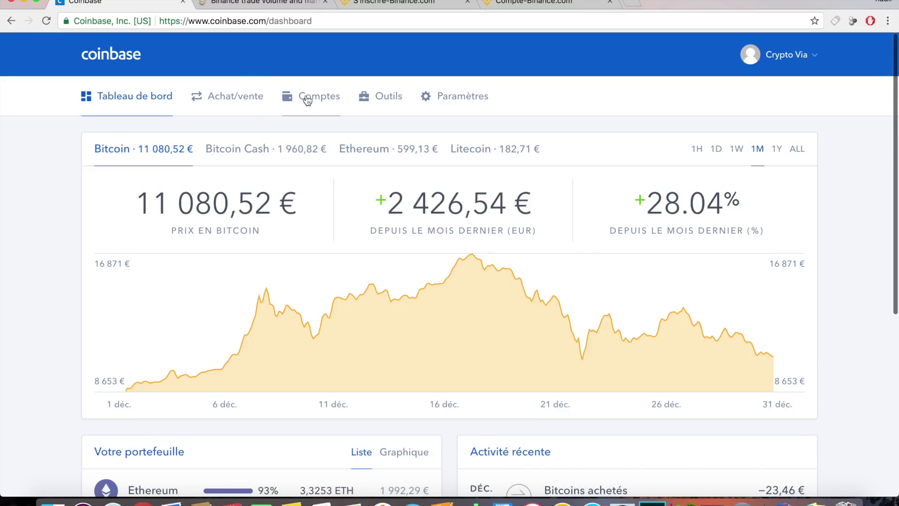
click(424, 3)
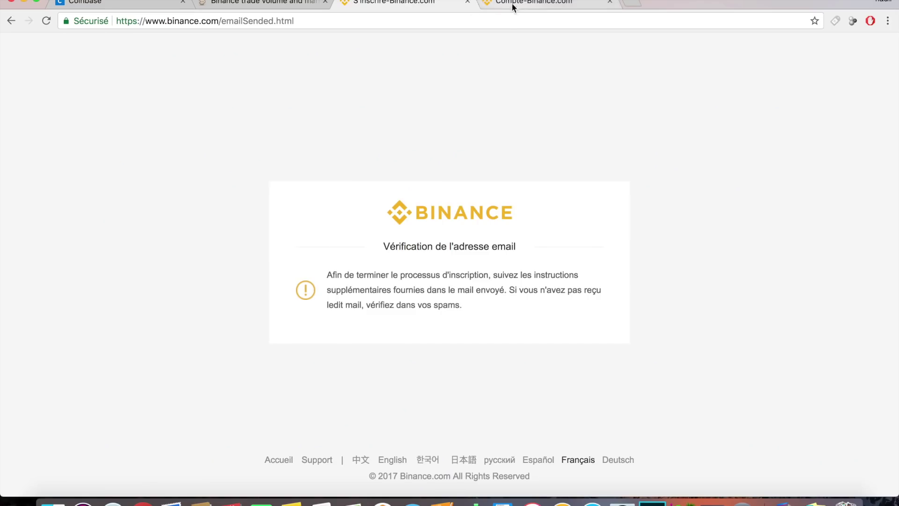
In Binance Dépôts Retraits, search 'ltc' and select the LTC deposit address for copying
click(511, 4)
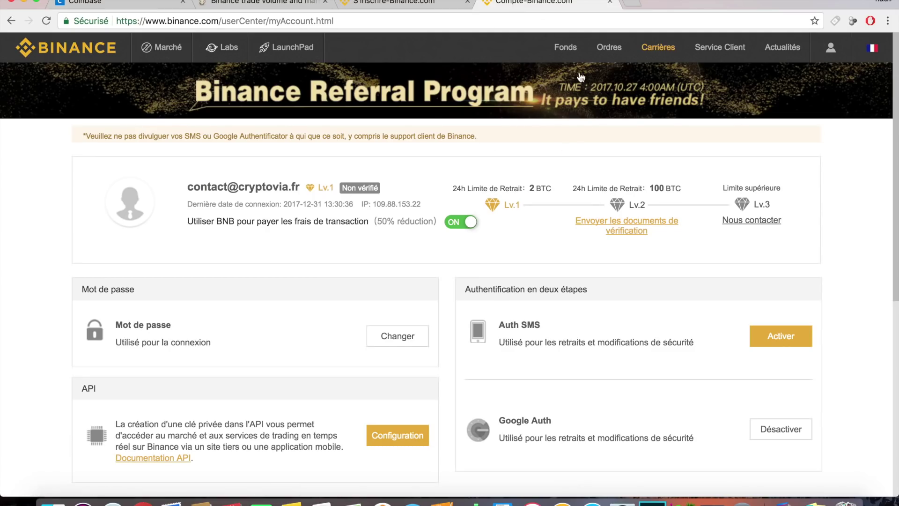
mouse_move(582, 54)
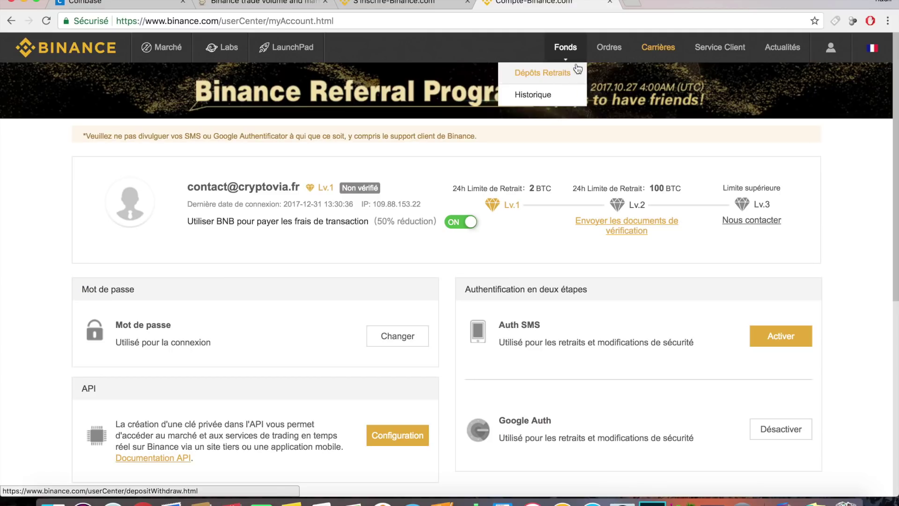
click(560, 78)
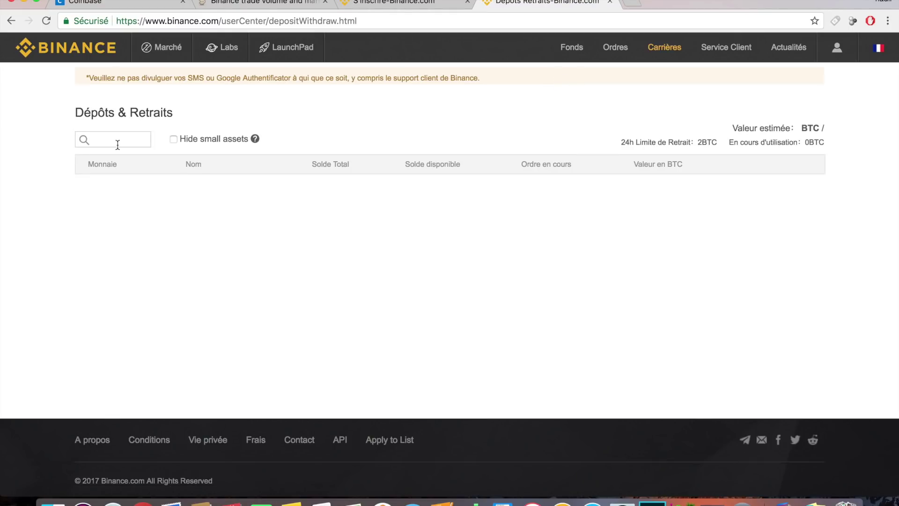
click(118, 145)
text(ltc)
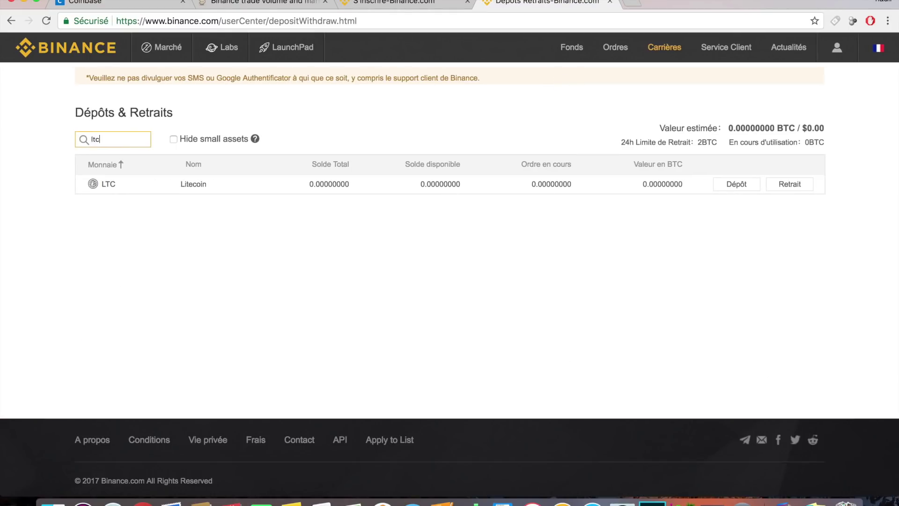
click(749, 193)
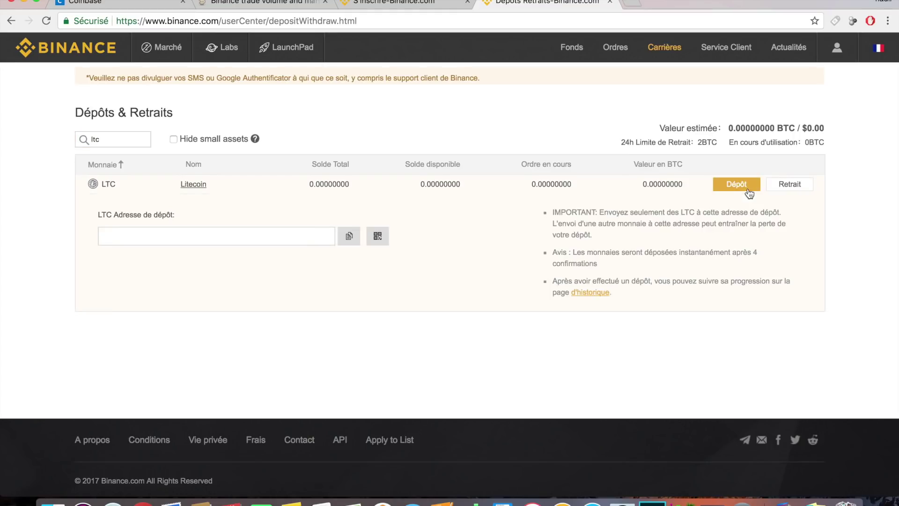
drag(314, 237, 123, 221)
key(super+c)
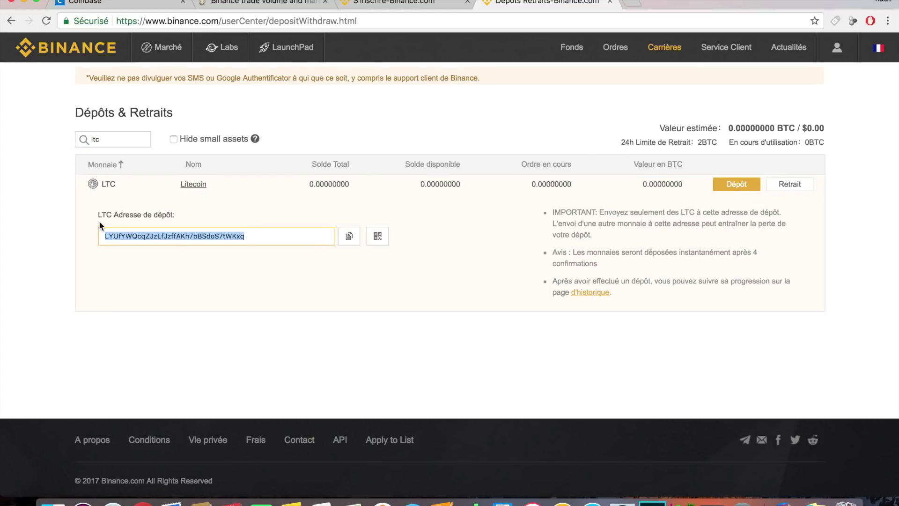
click(397, 4)
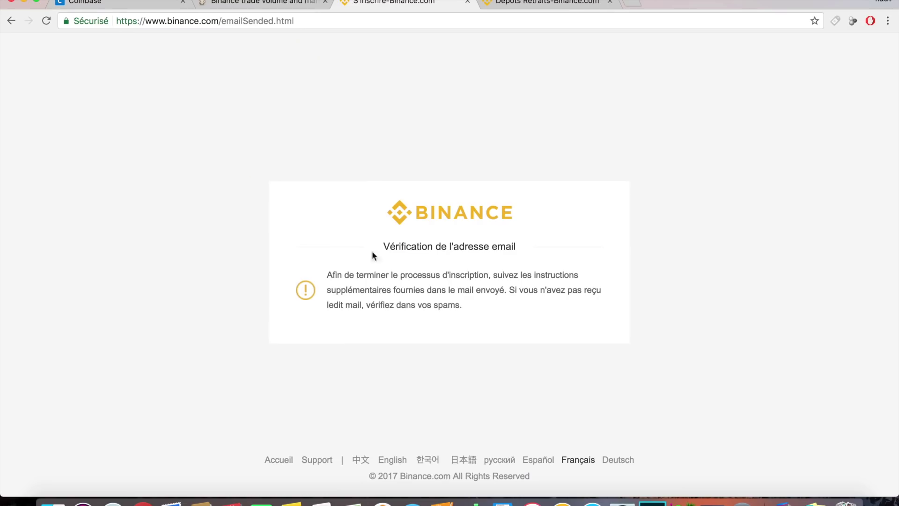
click(291, 3)
Close the Binance sign-up tab and open Coinbase's LTC Wallet
click(468, 2)
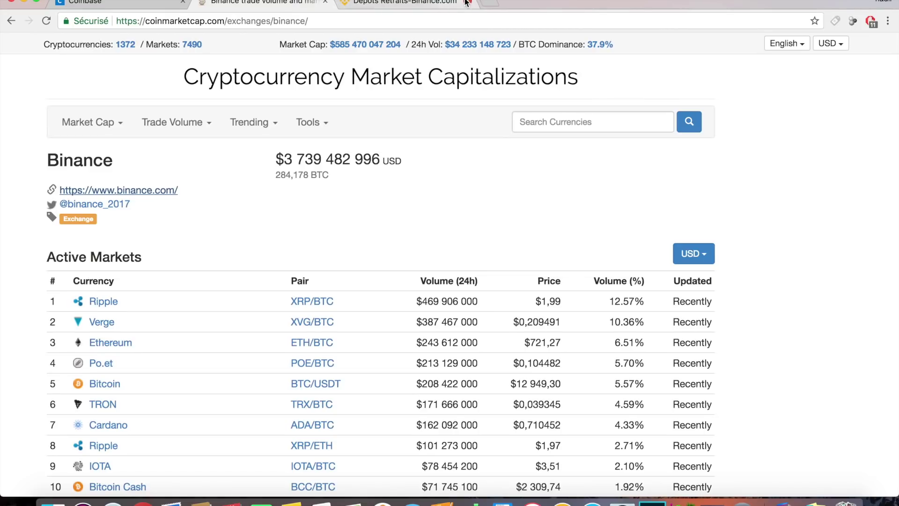
click(100, 4)
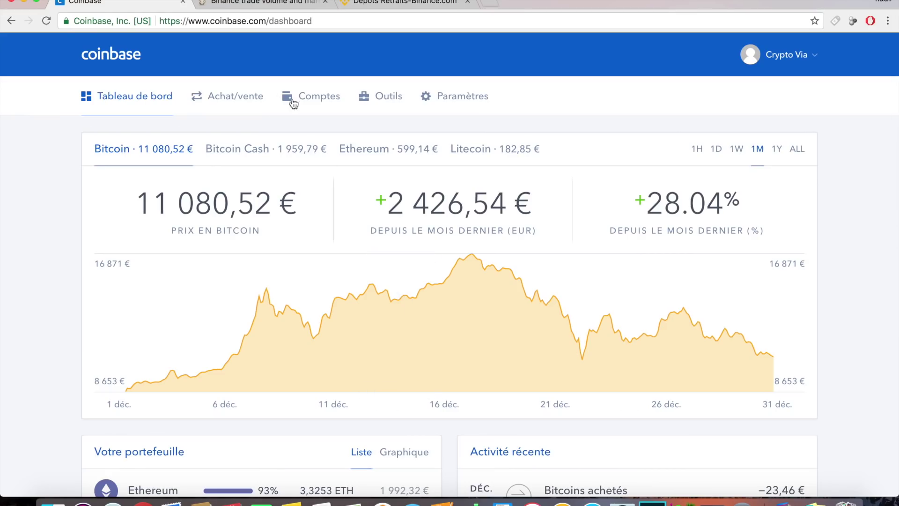
click(287, 96)
click(135, 367)
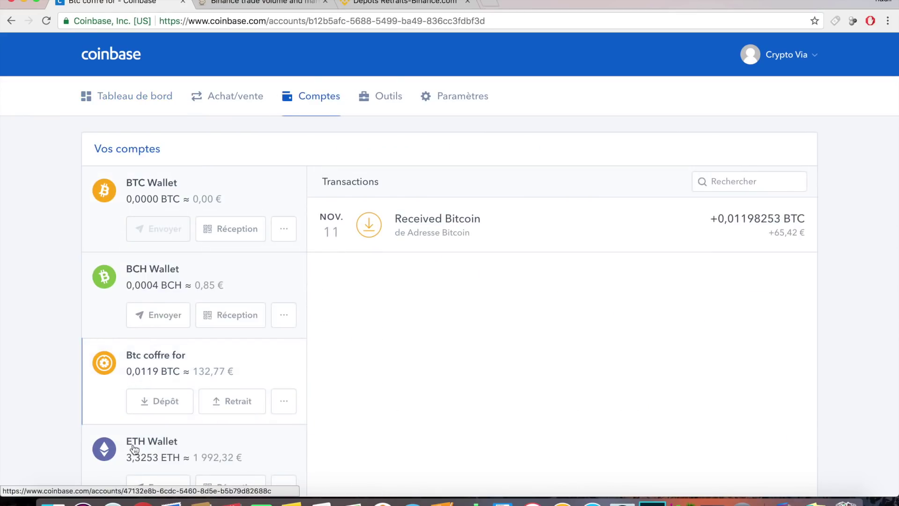
scroll(135, 264, down, 5)
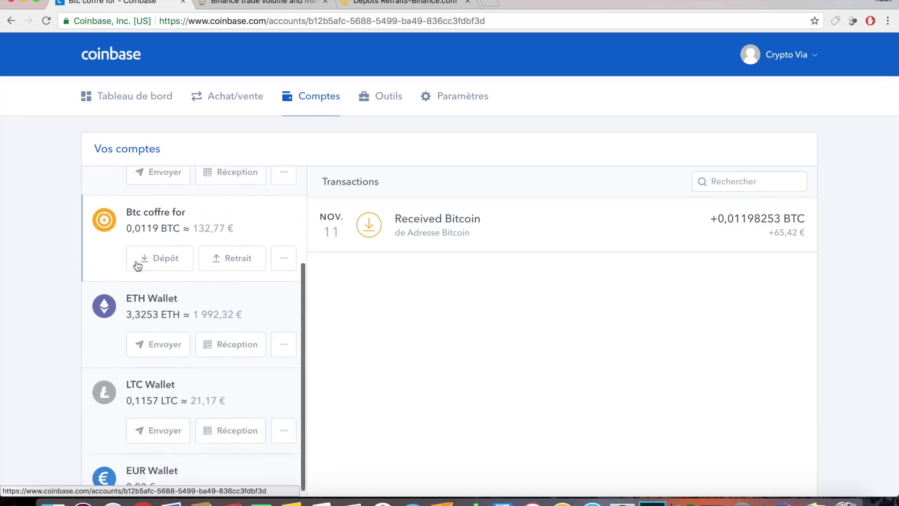
scroll(137, 265, down, 3)
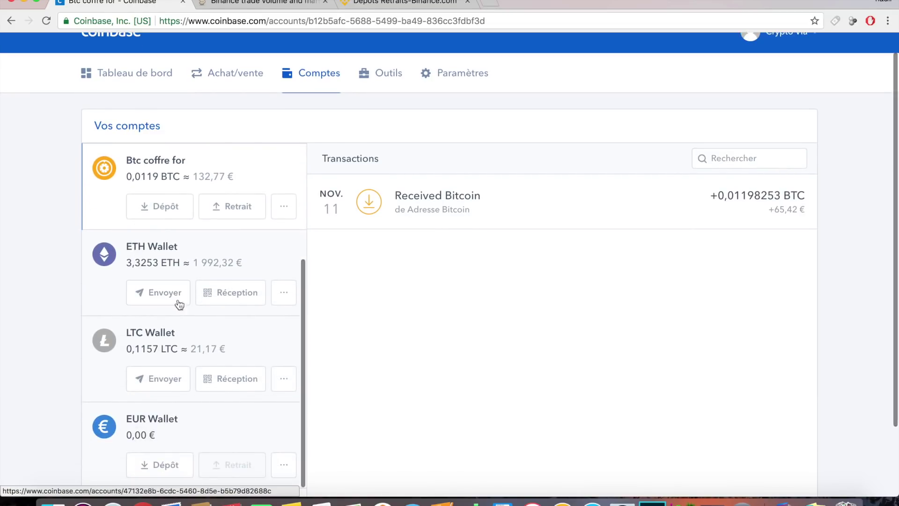
click(168, 336)
Send the maximum 0,11347056 LTC (21,20 €) to the pasted Binance deposit address, verifying by SMS
click(178, 386)
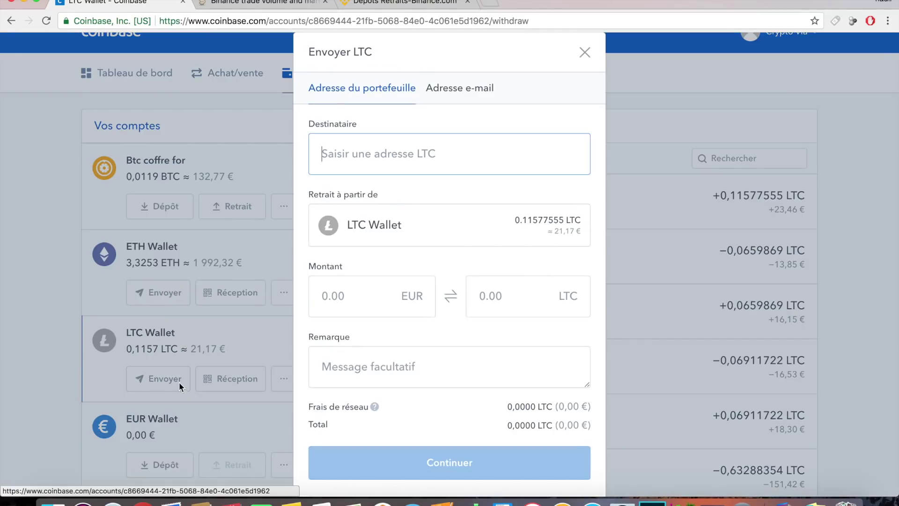
key(super+v)
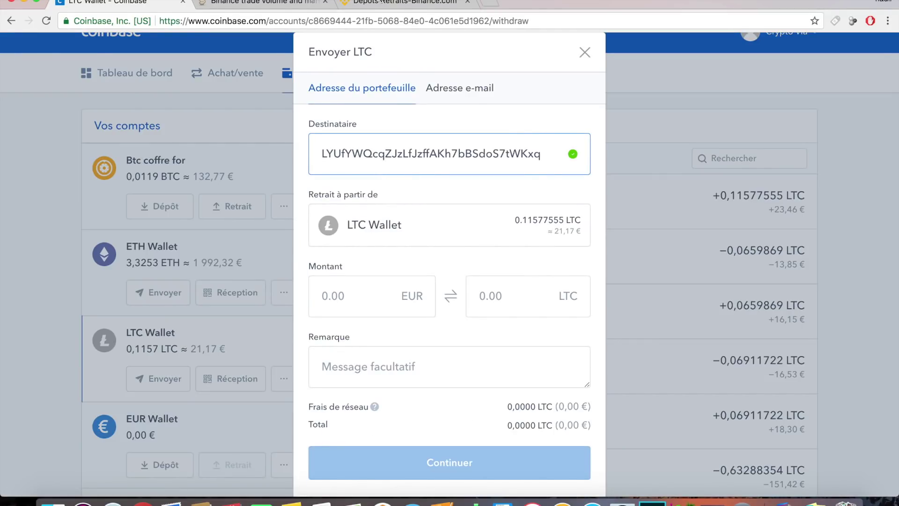
click(377, 2)
click(102, 2)
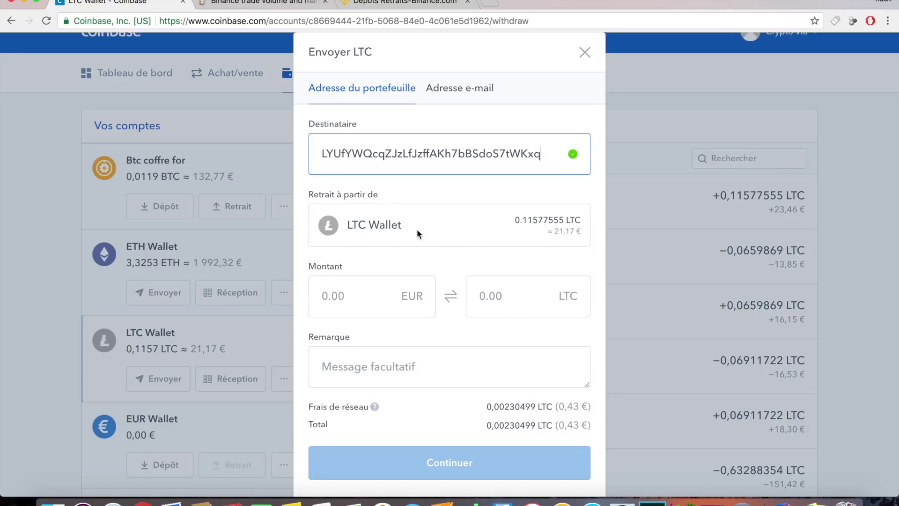
click(385, 294)
click(397, 298)
scroll(425, 325, down, 2)
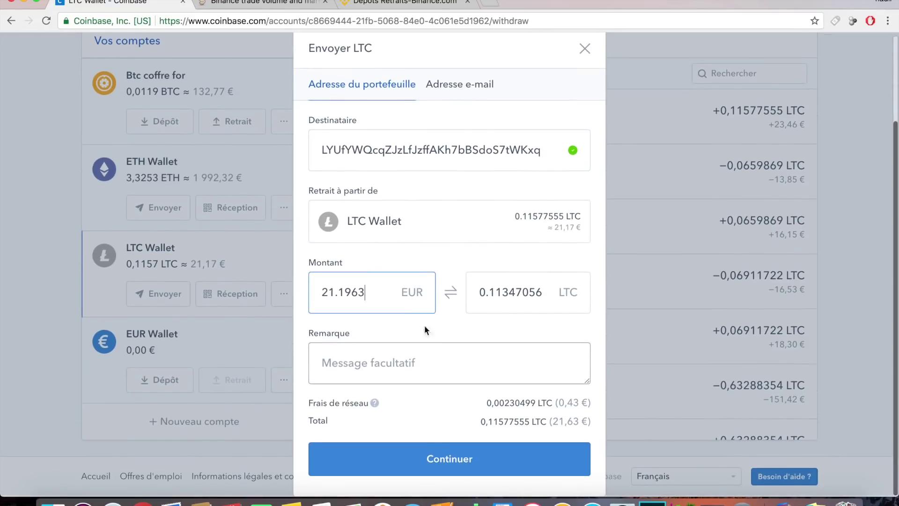
click(477, 455)
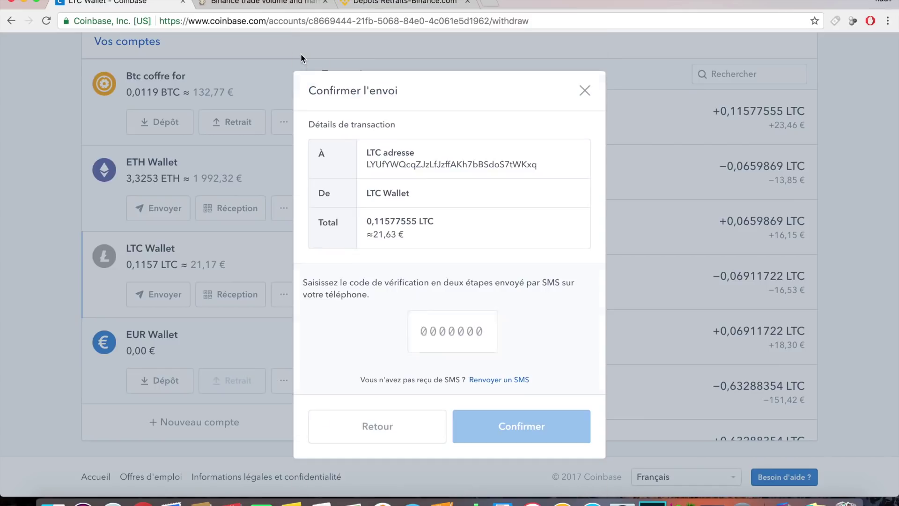
click(469, 333)
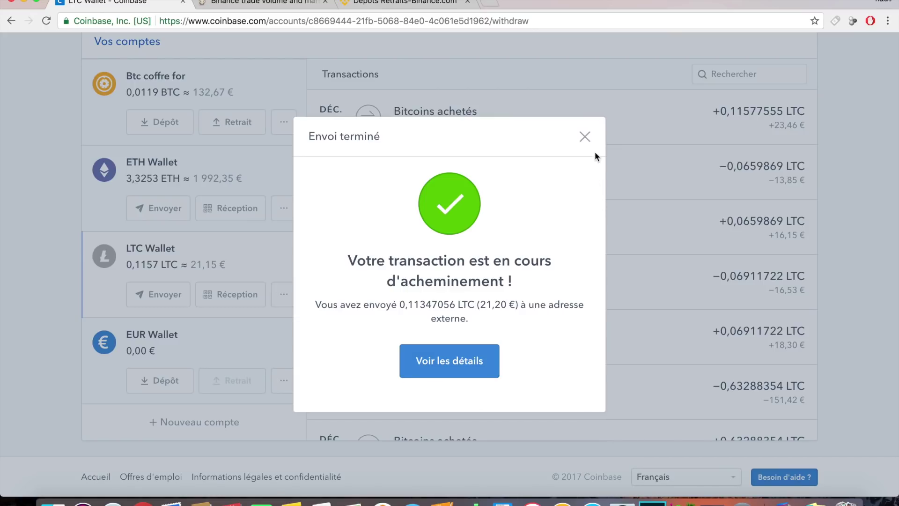
Close the send-complete dialog, return to the Coinbase dashboard, then go to Binance's deposits page
click(584, 136)
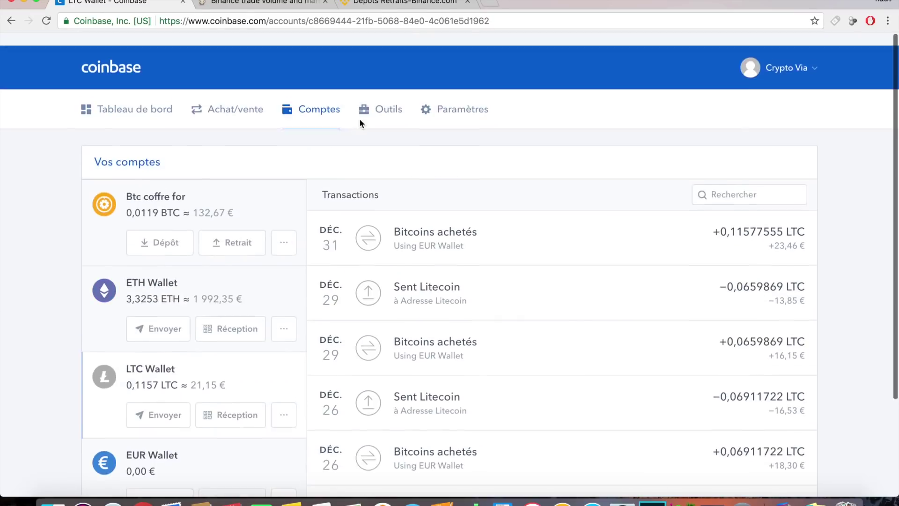
scroll(361, 124, down, 1)
click(135, 96)
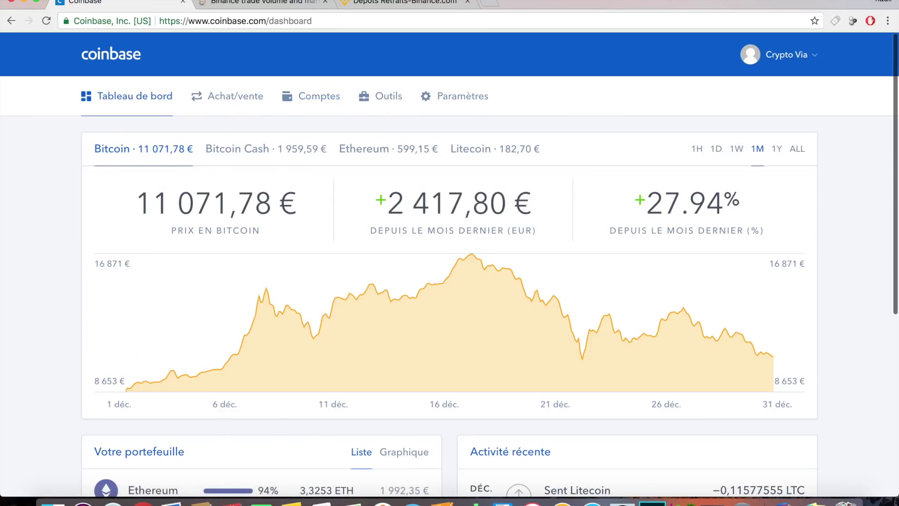
click(405, 3)
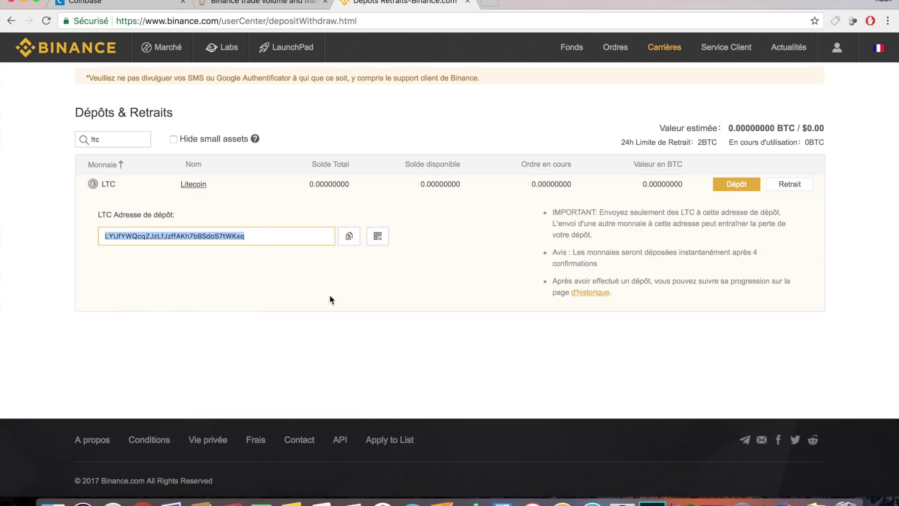
Remove the 'ltc' filter and verify 0.11347056 LTC arrived, worth 0.00188123 BTC ($24.99)
click(288, 235)
click(113, 143)
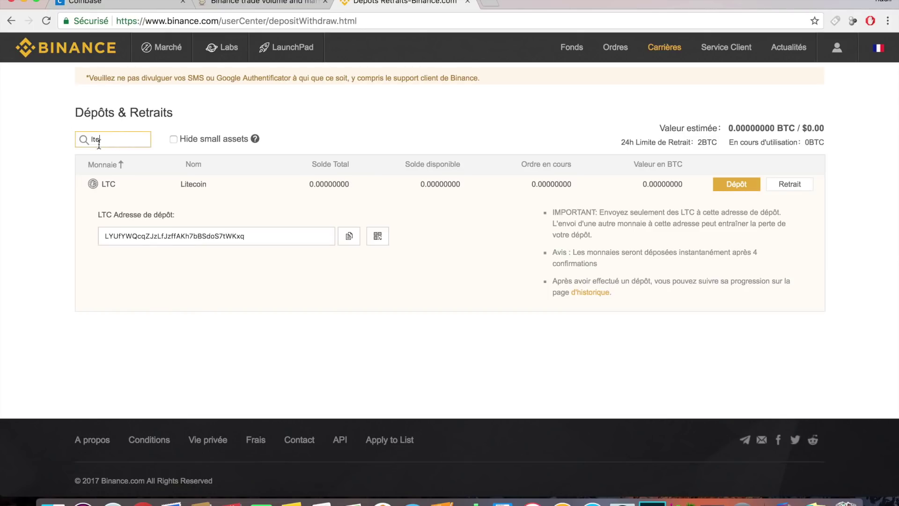
key(BackSpace)
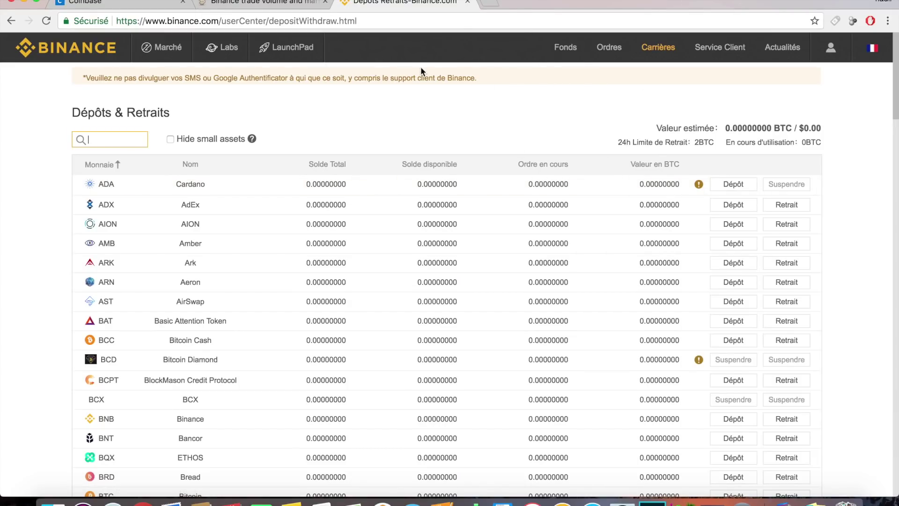
mouse_move(580, 60)
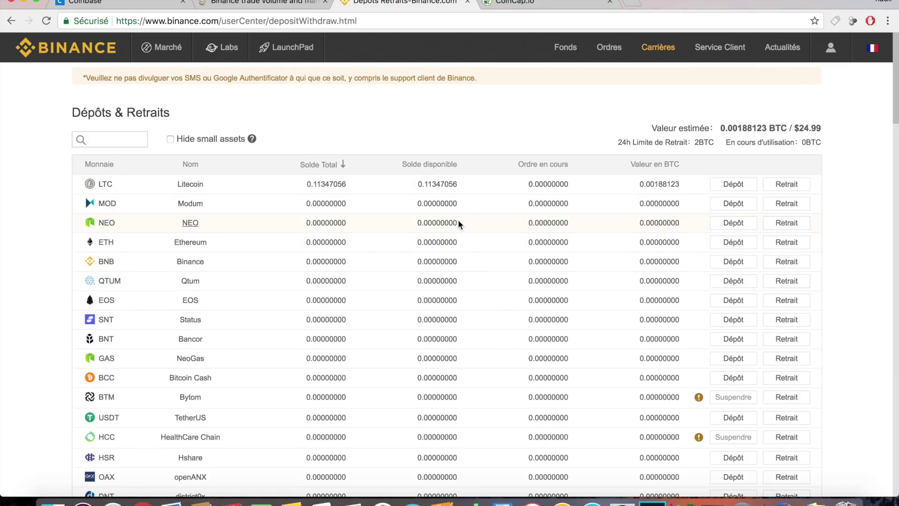
scroll(436, 260, up, 3)
drag(795, 126, 751, 125)
click(824, 132)
click(752, 125)
mouse_move(161, 49)
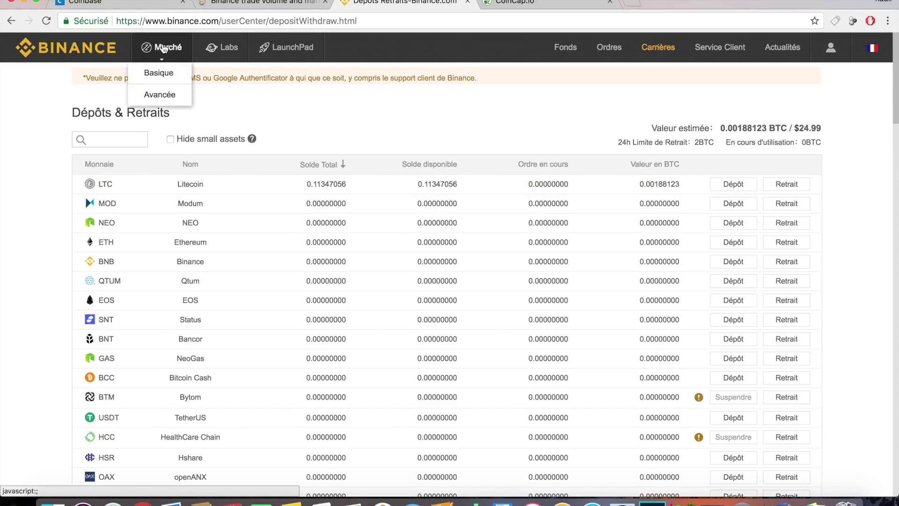
Open the LTC/BTC market on Binance's basic trading page
click(154, 75)
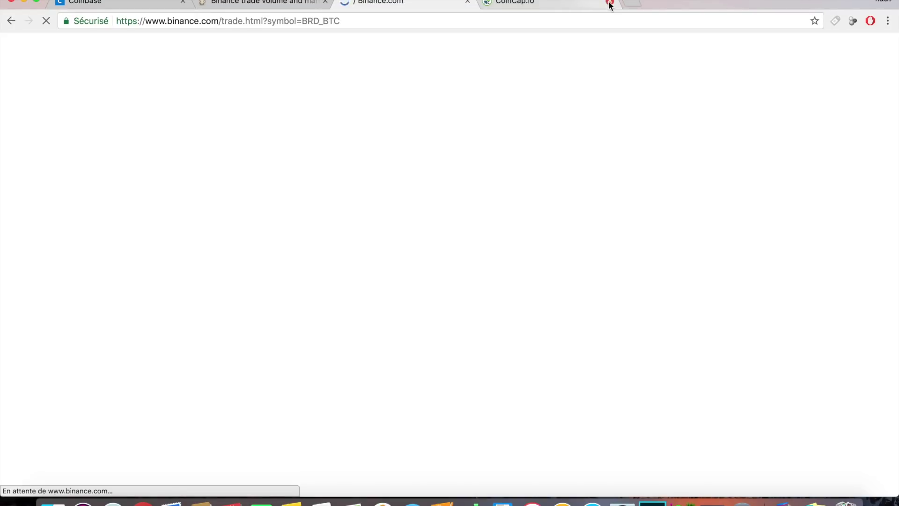
click(610, 3)
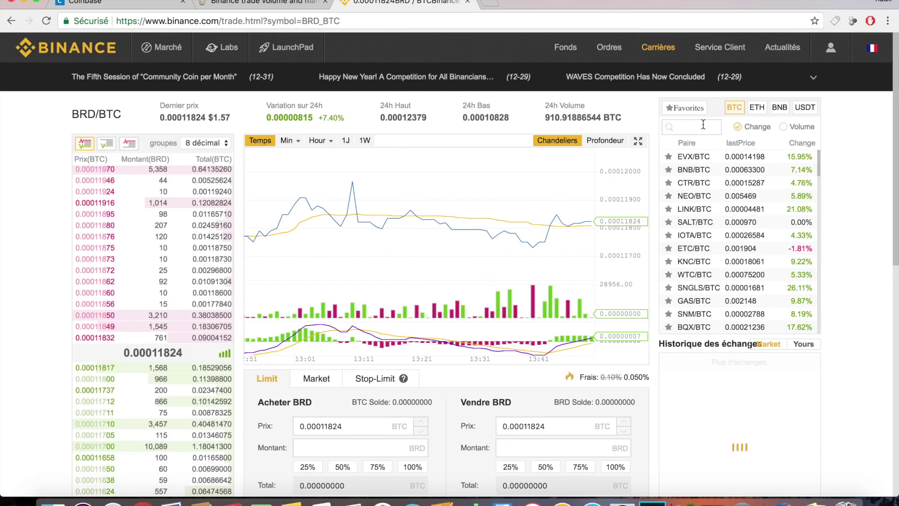
text(ltc)
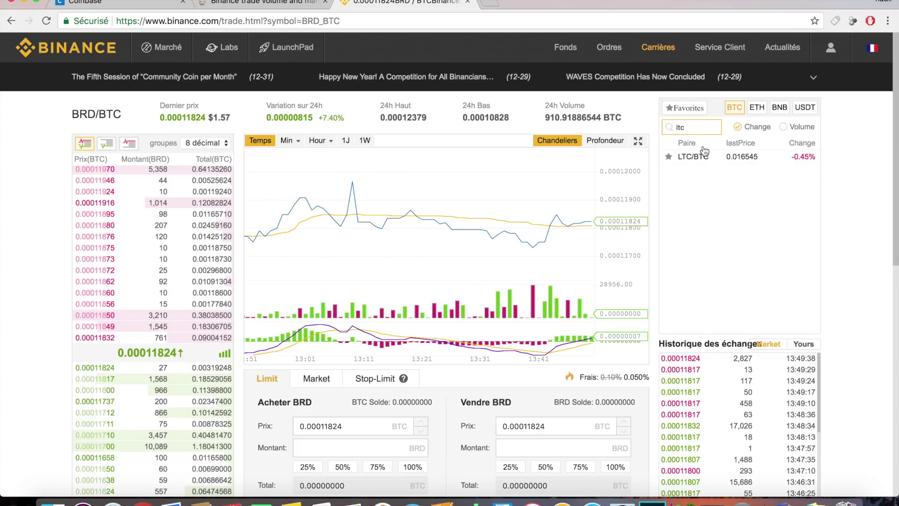
click(693, 156)
scroll(745, 206, down, 3)
scroll(746, 206, up, 2)
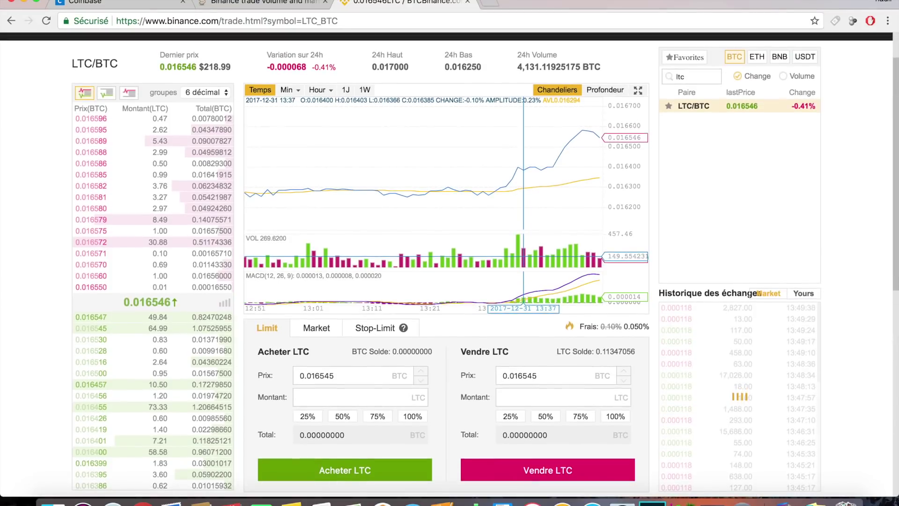
scroll(581, 374, down, 2)
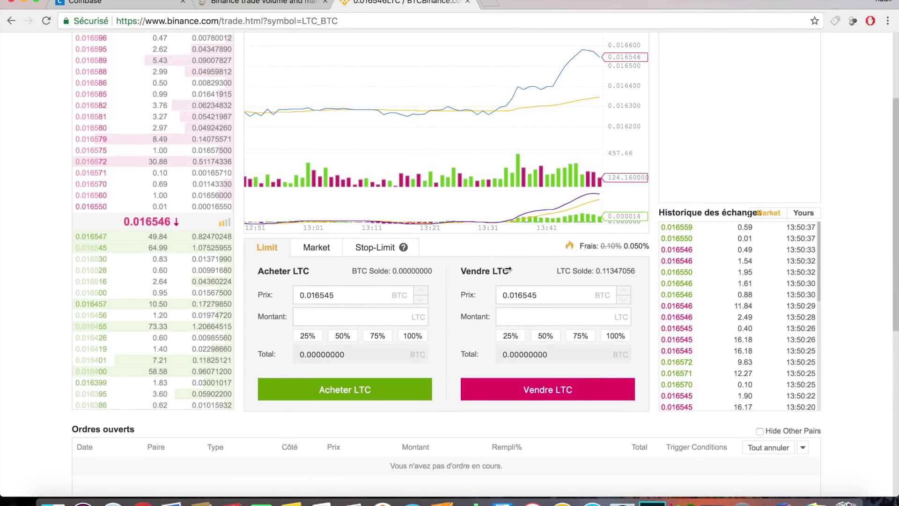
Sell 100% of the LTC at 0.016545 BTC and open the Dépôts Retraits funds page
click(621, 340)
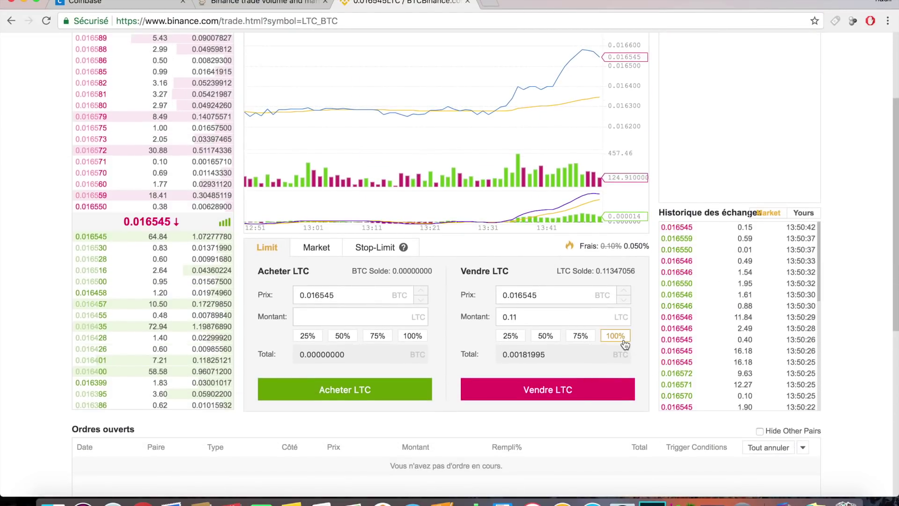
click(574, 397)
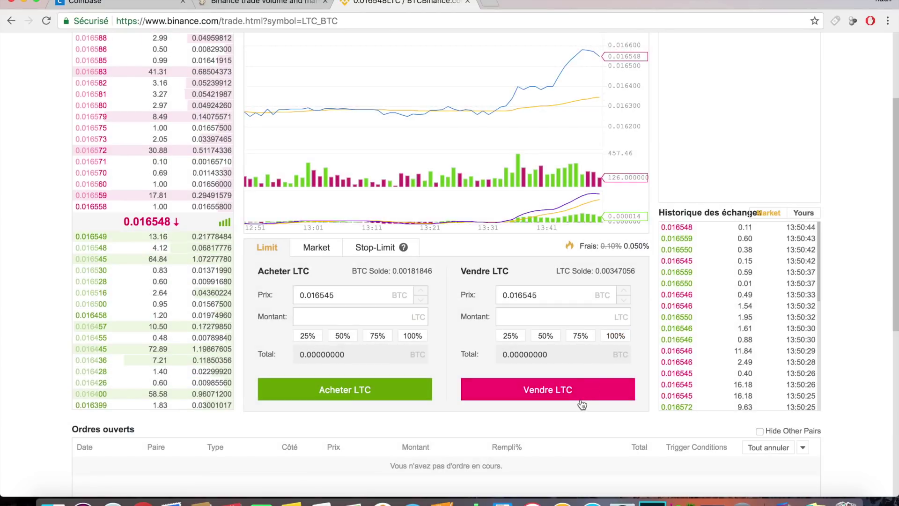
scroll(580, 398, up, 5)
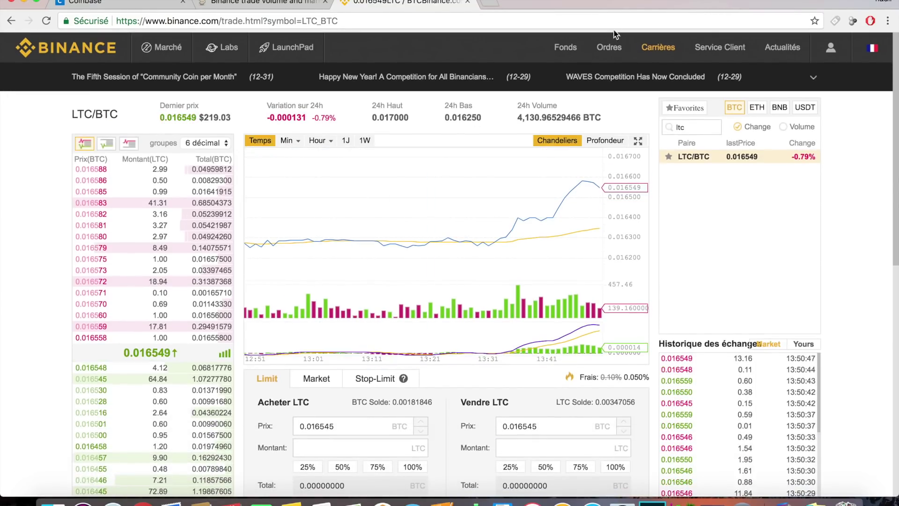
mouse_move(566, 48)
click(557, 72)
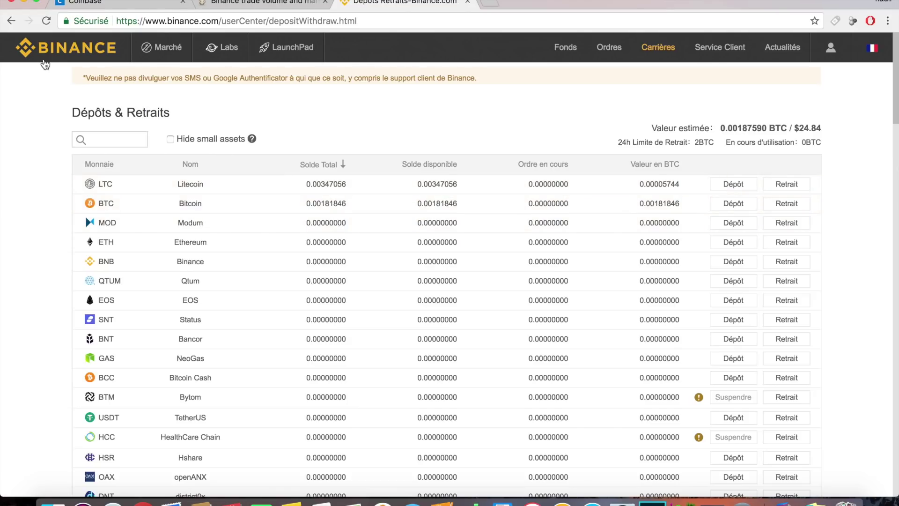
click(170, 140)
click(171, 140)
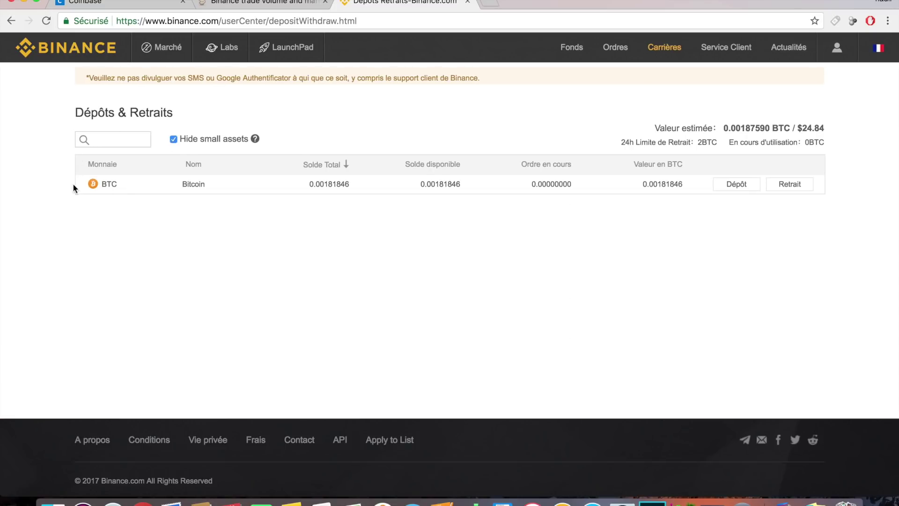
double_click(218, 175)
click(238, 242)
click(173, 139)
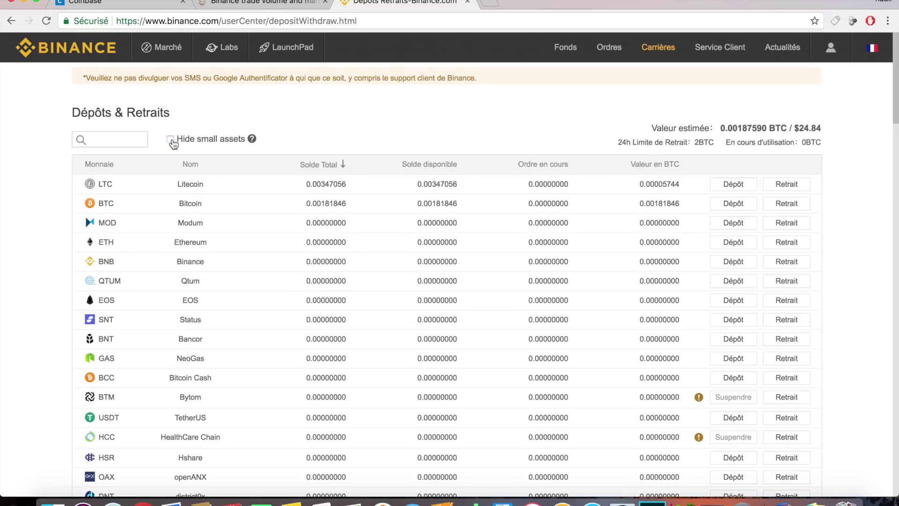
mouse_move(163, 49)
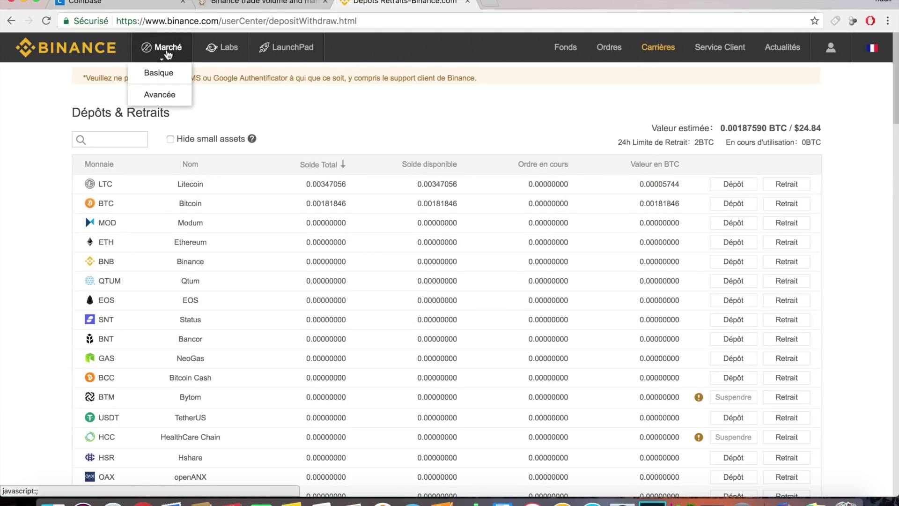
Open the FUN/BTC market by searching 'fun' on the basic trading page
click(167, 76)
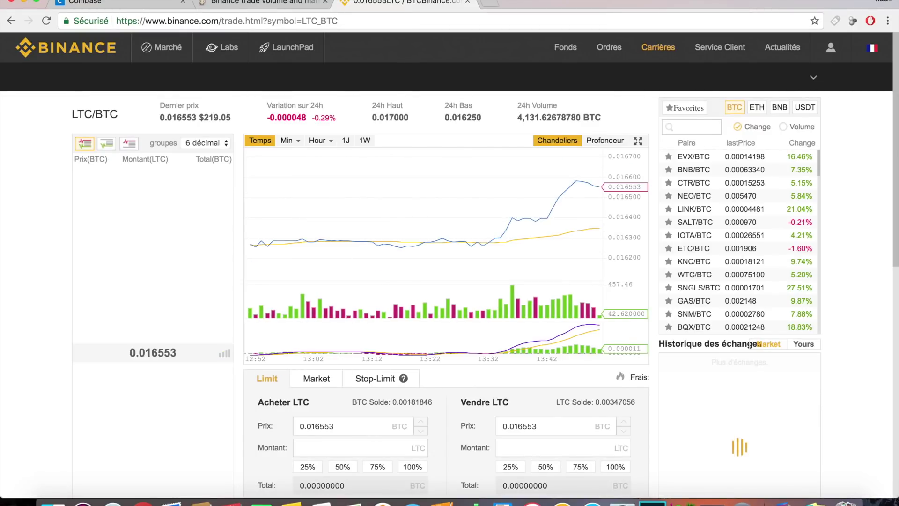
click(694, 126)
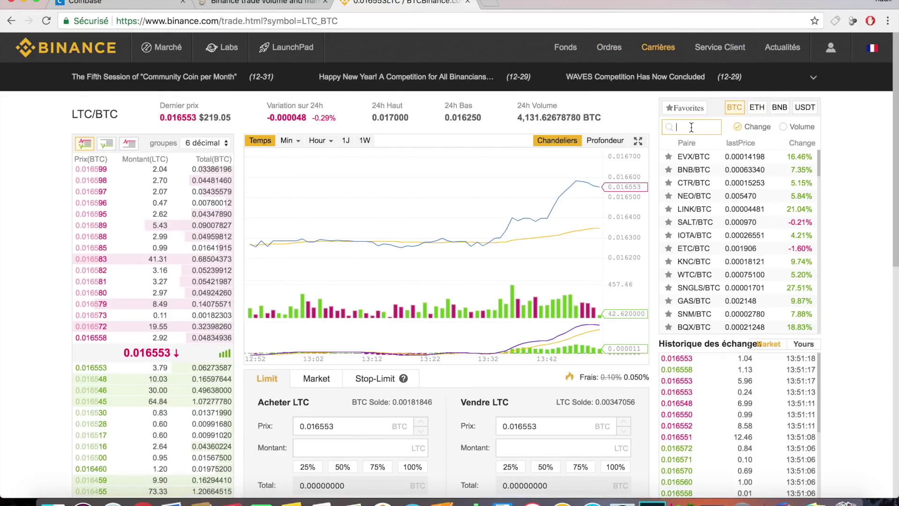
text(fun)
click(687, 159)
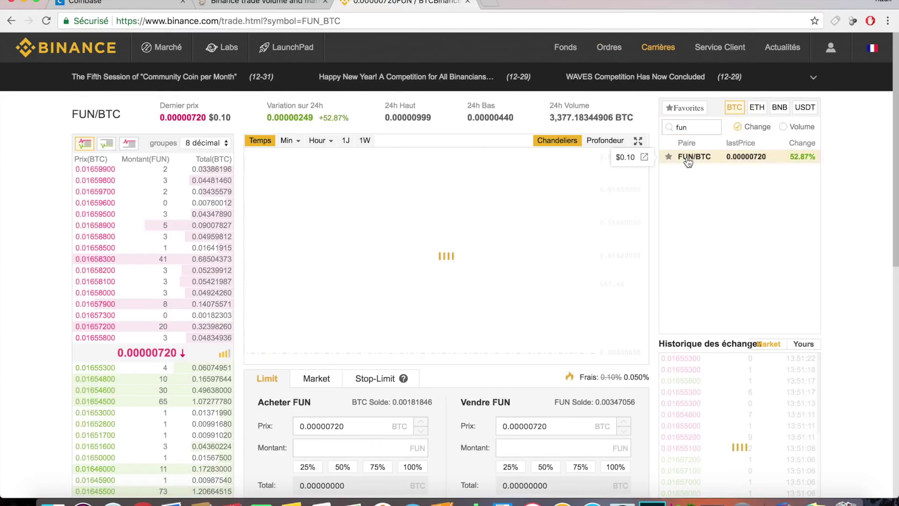
scroll(630, 373, down, 5)
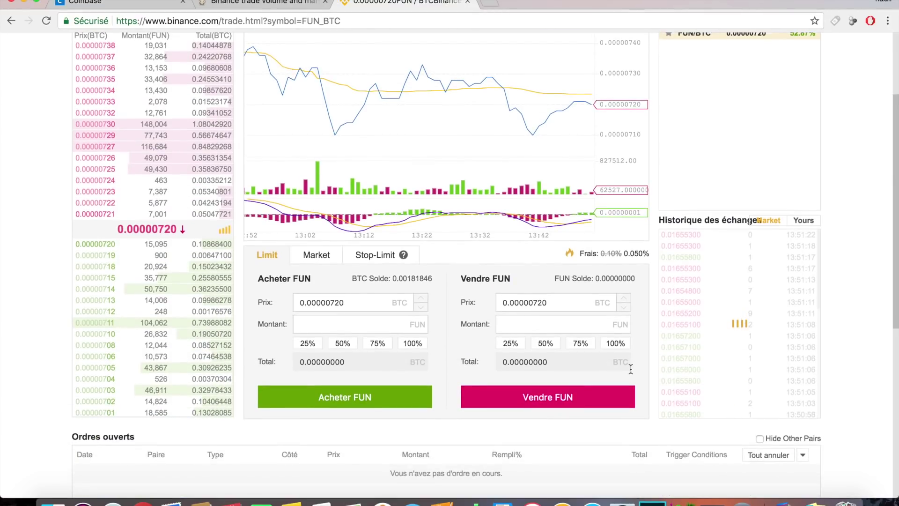
Buy 252 FUN at 0.00000720 BTC using 100% of the available BTC
click(412, 343)
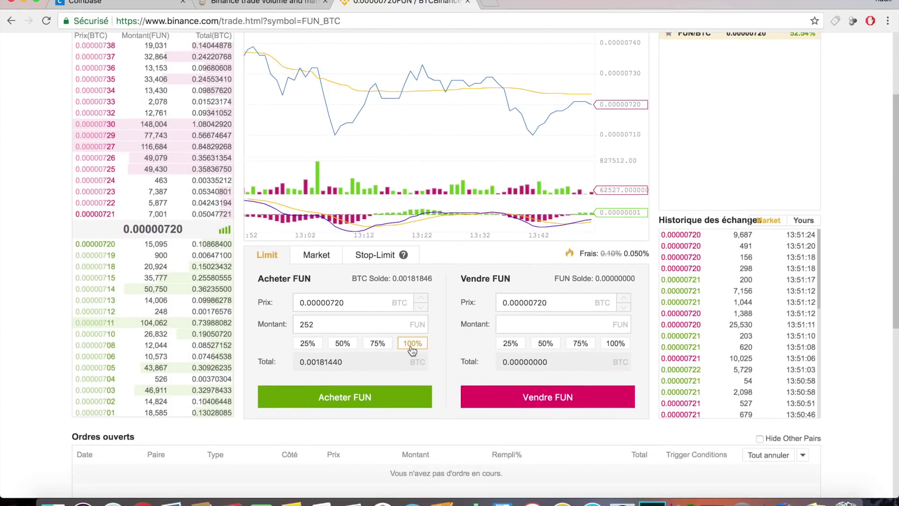
click(357, 401)
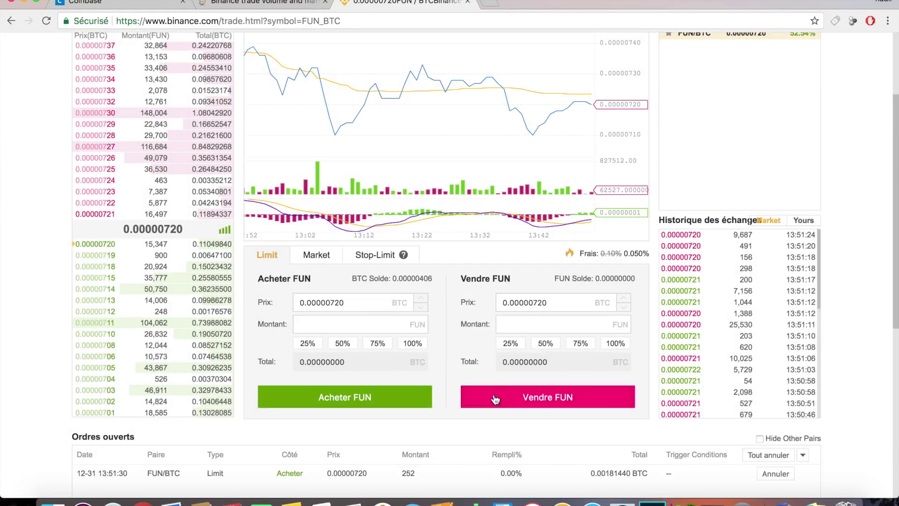
scroll(529, 324, up, 3)
scroll(529, 324, up, 2)
scroll(580, 216, down, 3)
scroll(580, 217, up, 3)
mouse_move(565, 47)
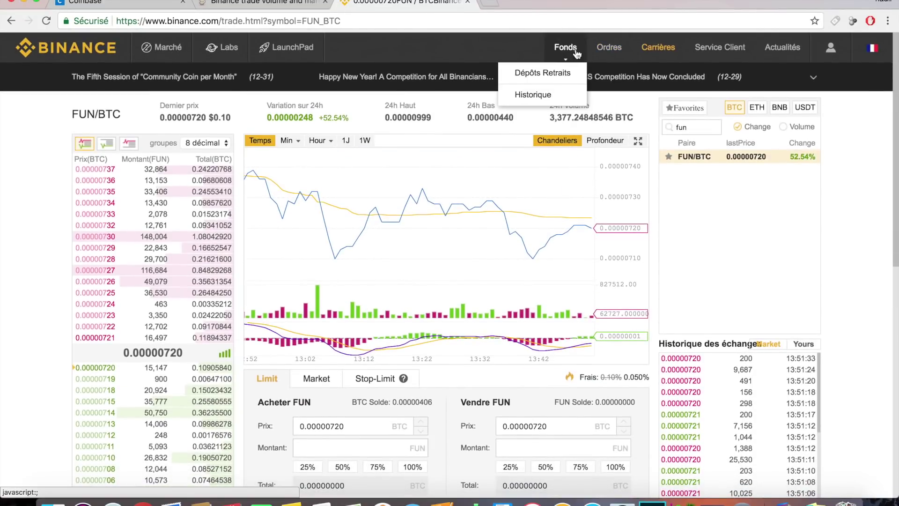
Review 251.748 FUN on the funds page, total estimated value 0.00187411 BTC ($24.73)
click(554, 75)
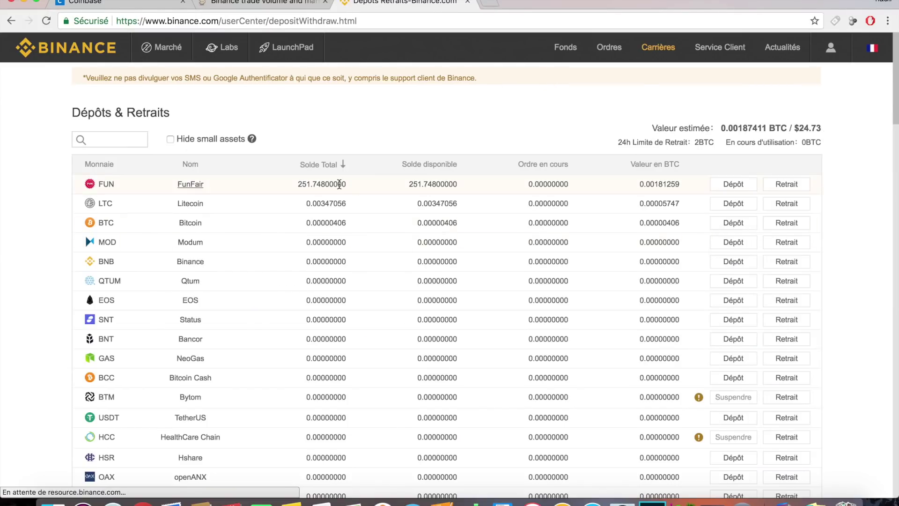
drag(299, 187, 329, 185)
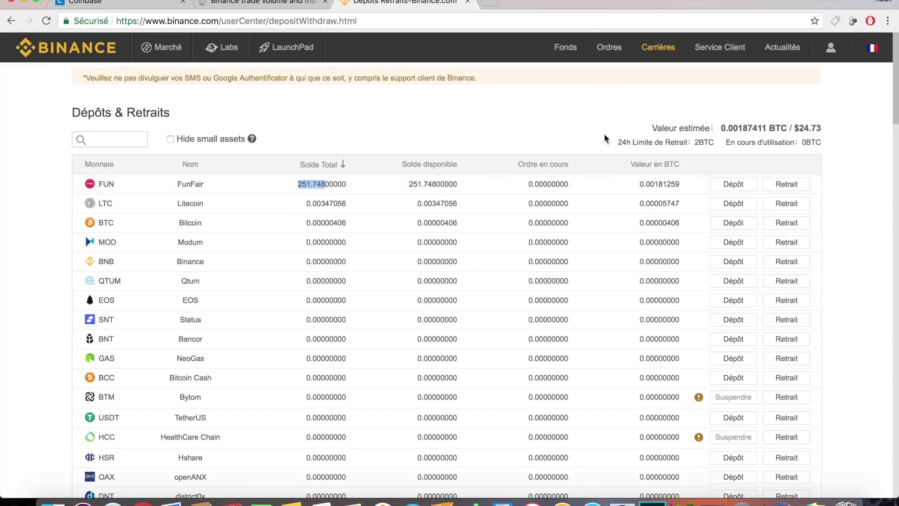
click(869, 172)
scroll(580, 124, down, 6)
scroll(581, 124, up, 7)
click(679, 127)
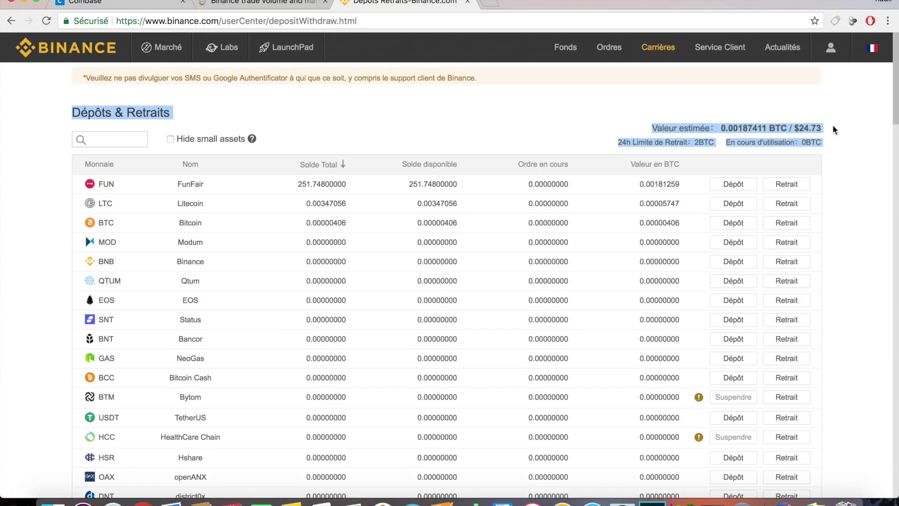